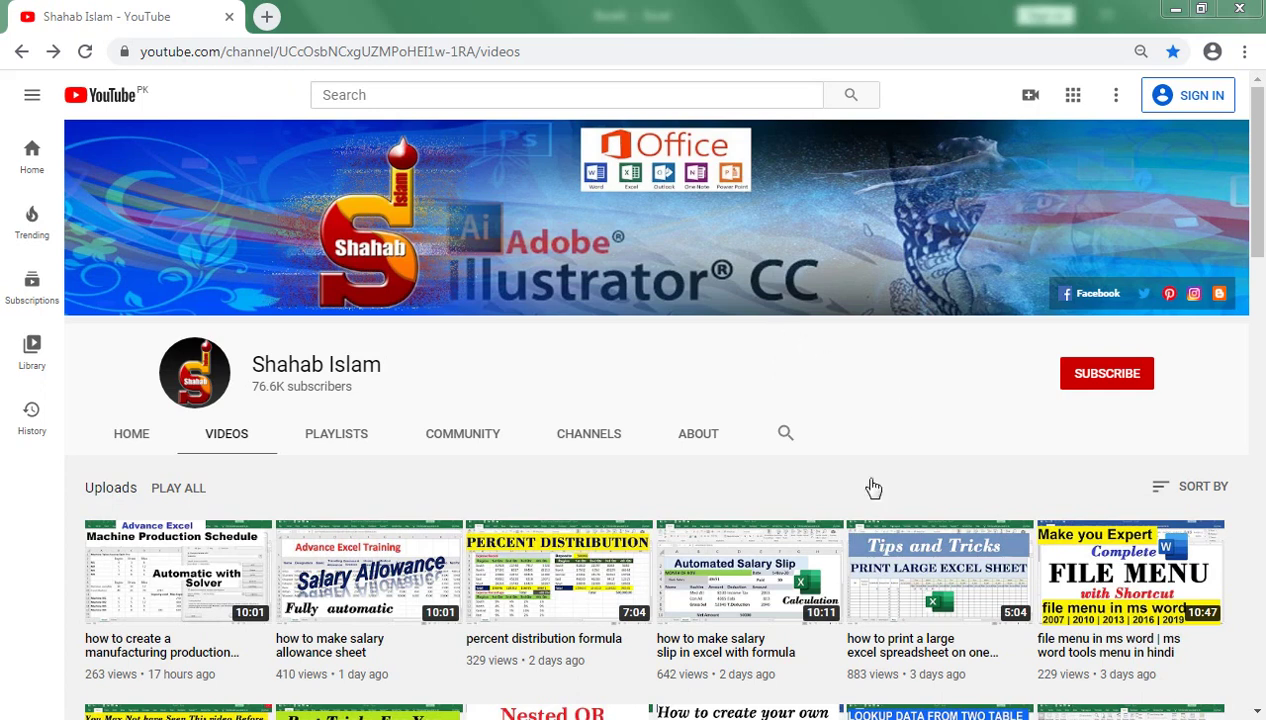
Switch from the YouTube channel page to the Book1 Excel workbook with the loan table.
mouse_move(333, 719)
left_click(333, 620)
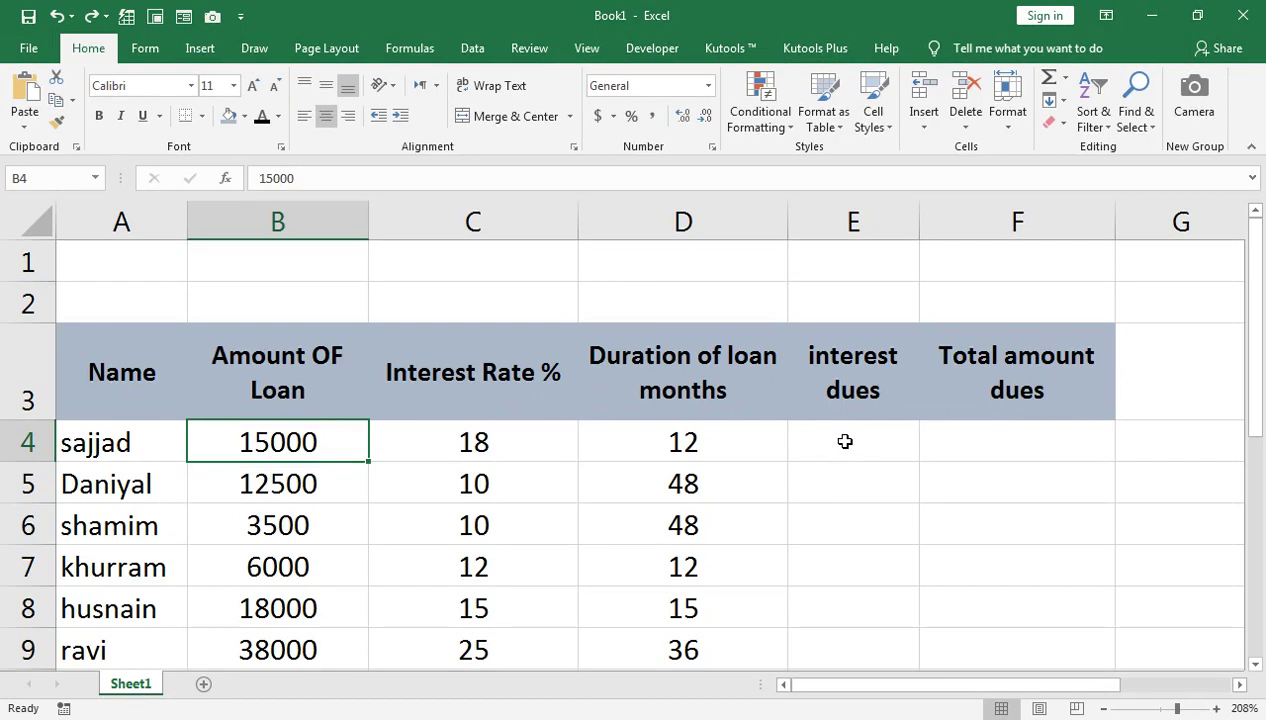
Begin E4's interest formula as =(C4/100)*, converting the C4 interest rate into a fraction.
left_click(845, 441)
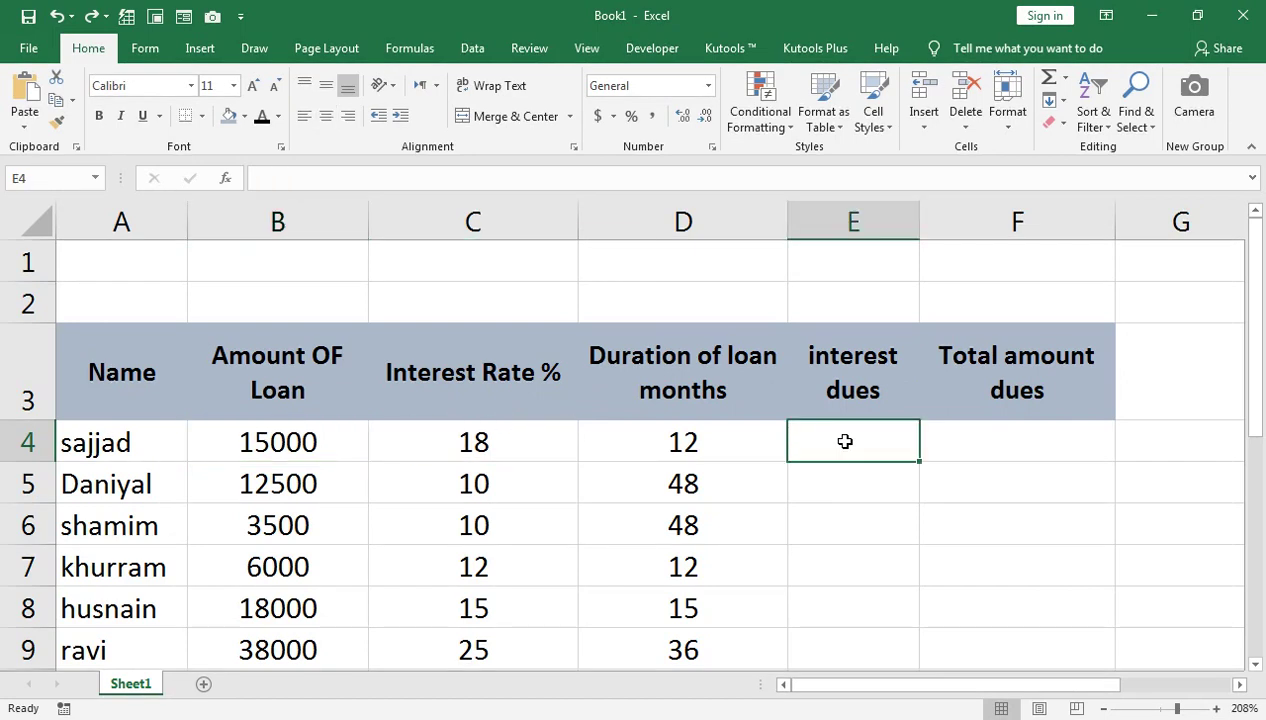
type("=")
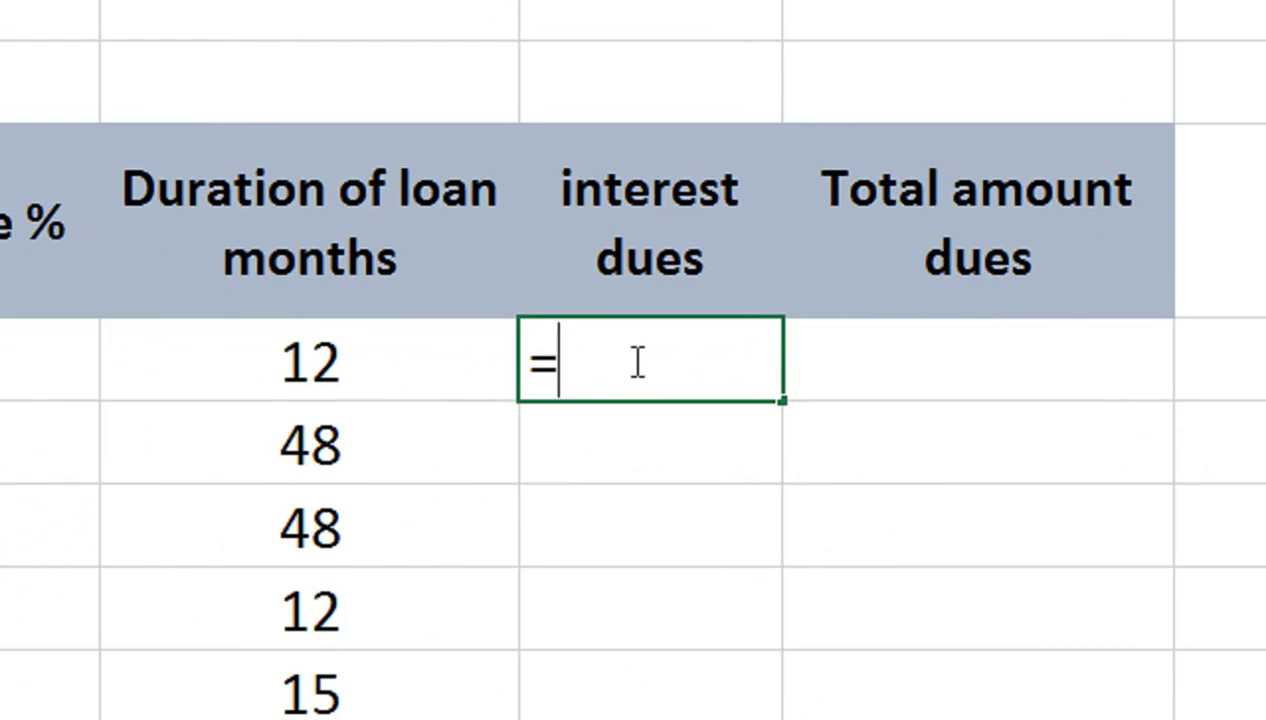
type("(")
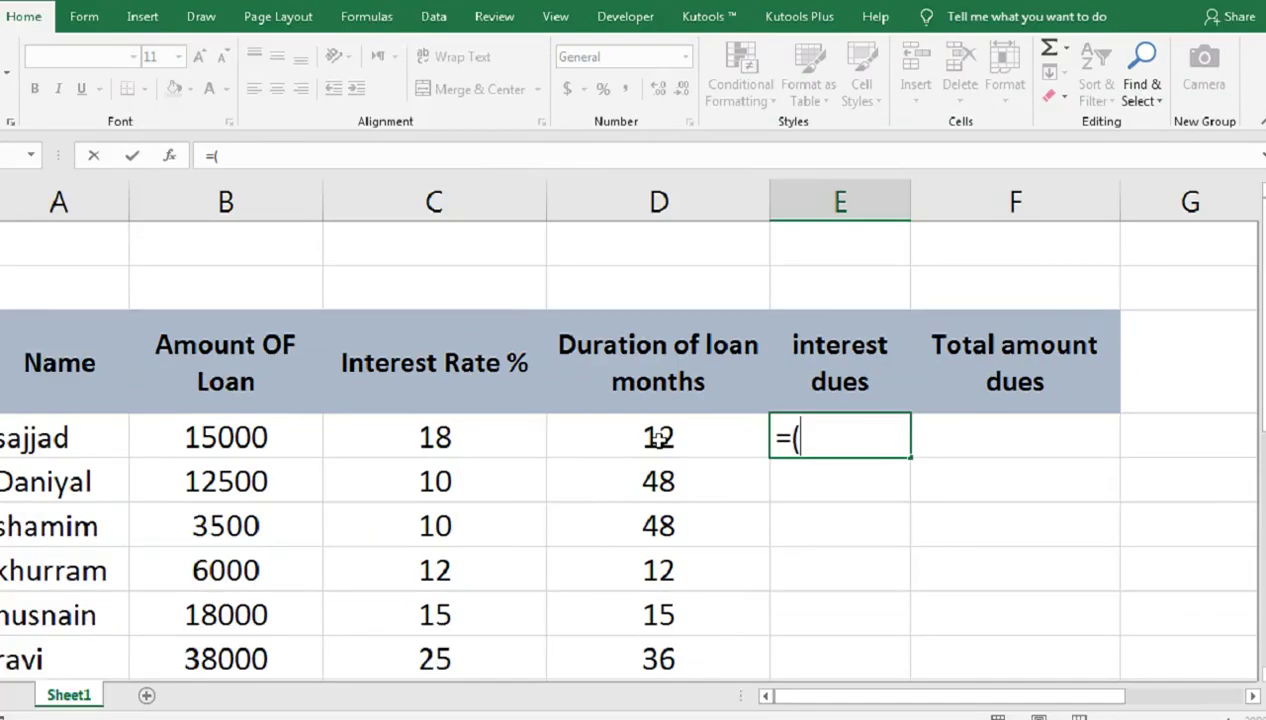
left_click(546, 450)
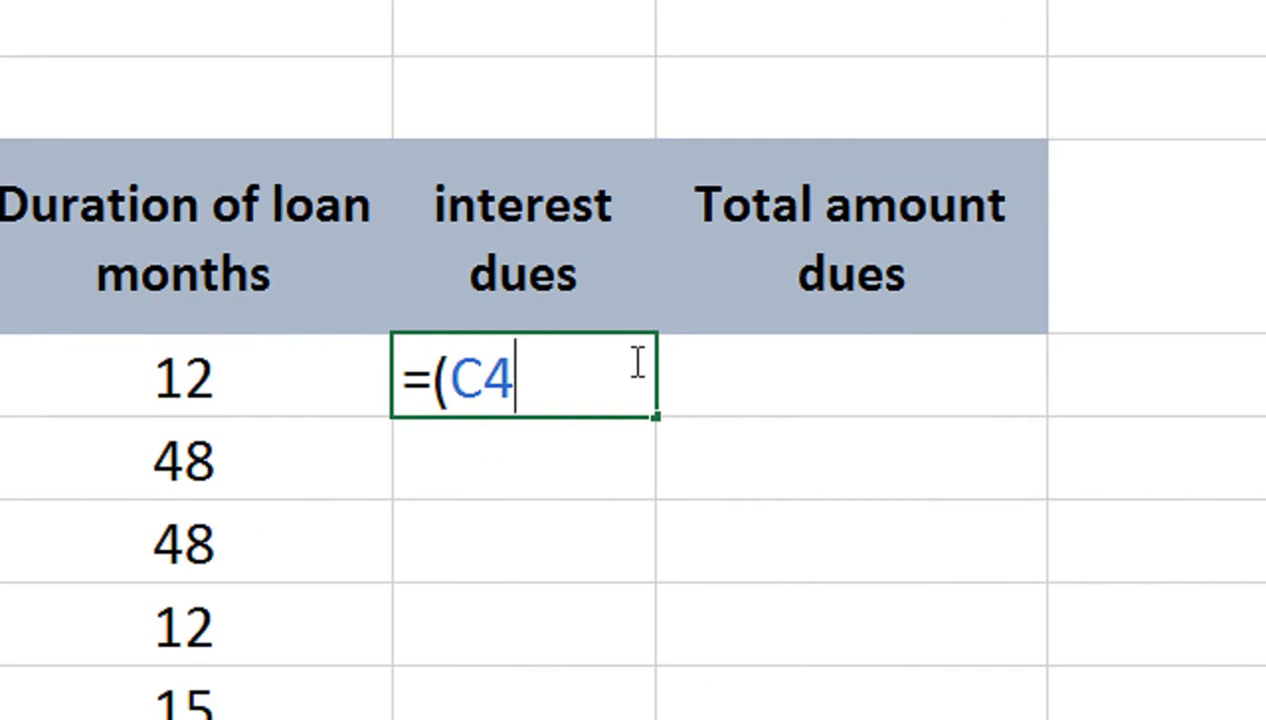
type("/")
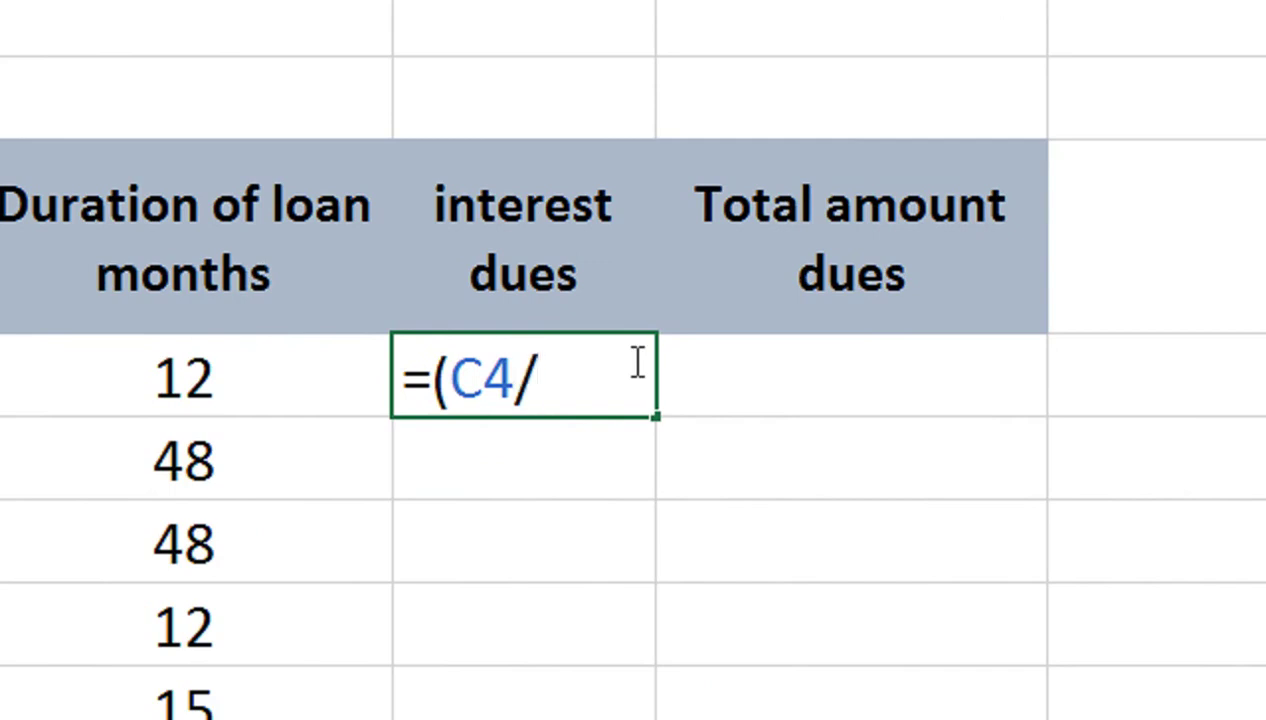
type("10")
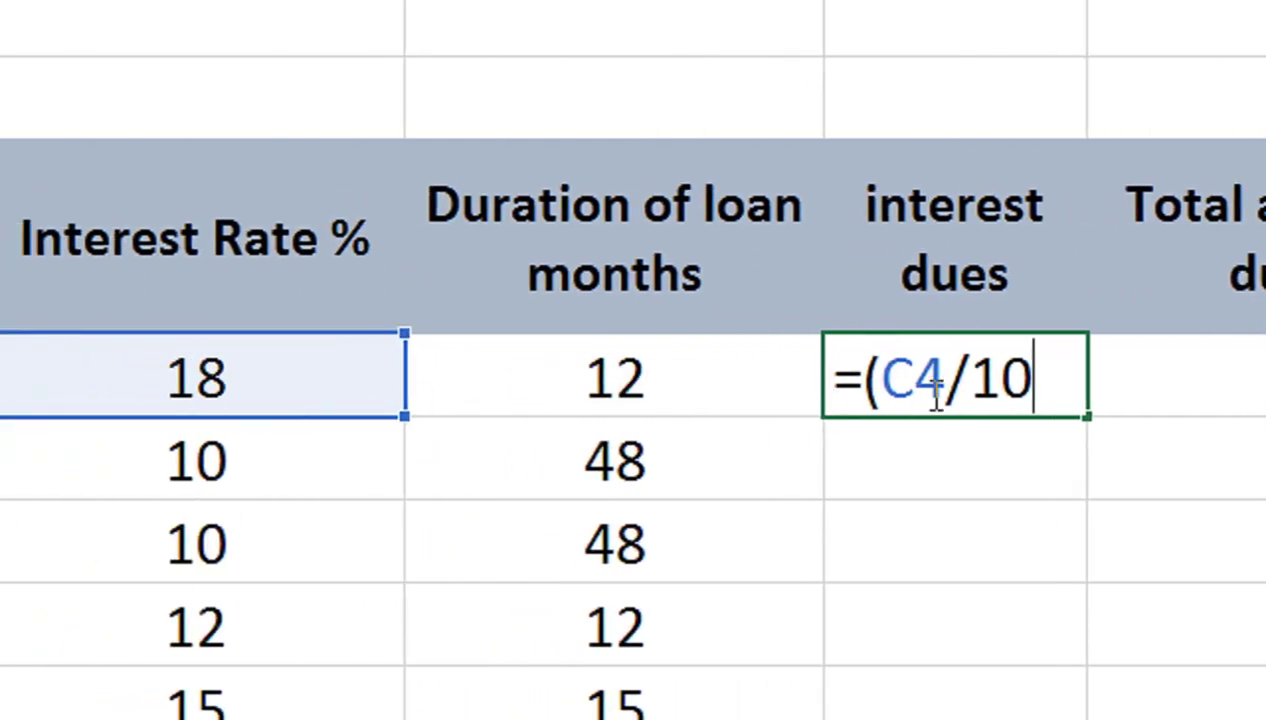
type("0")
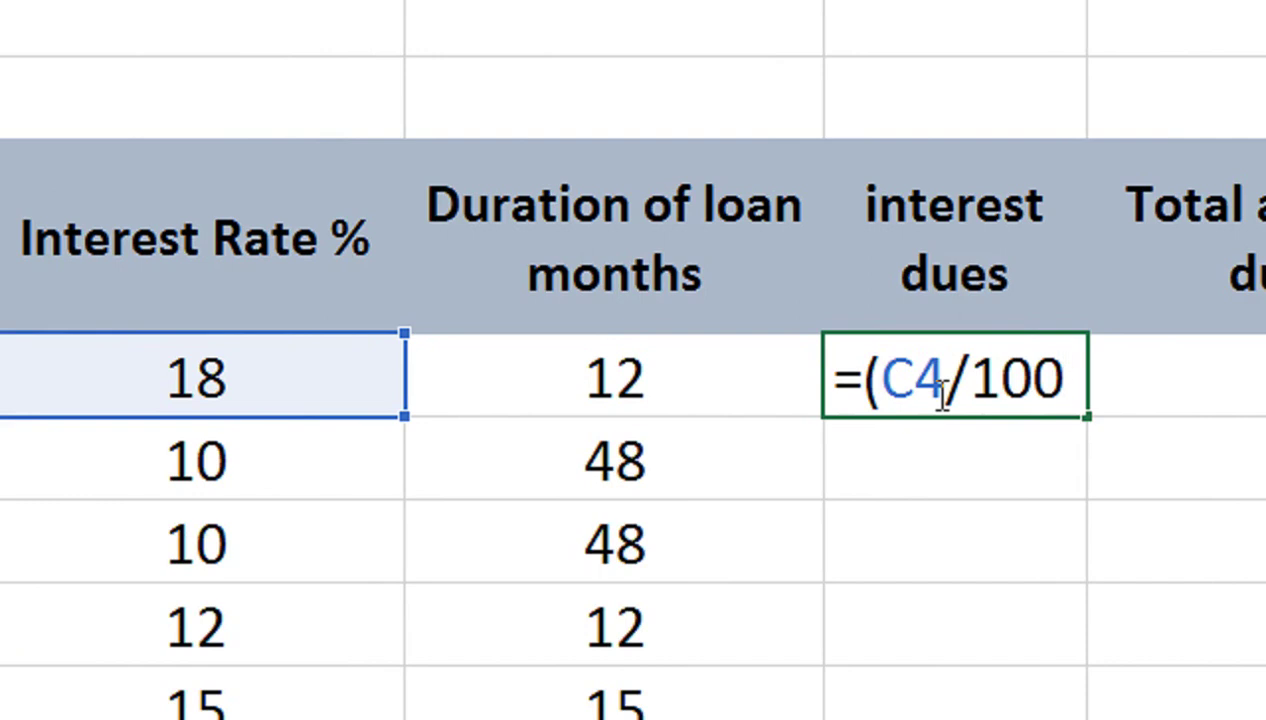
type(")")
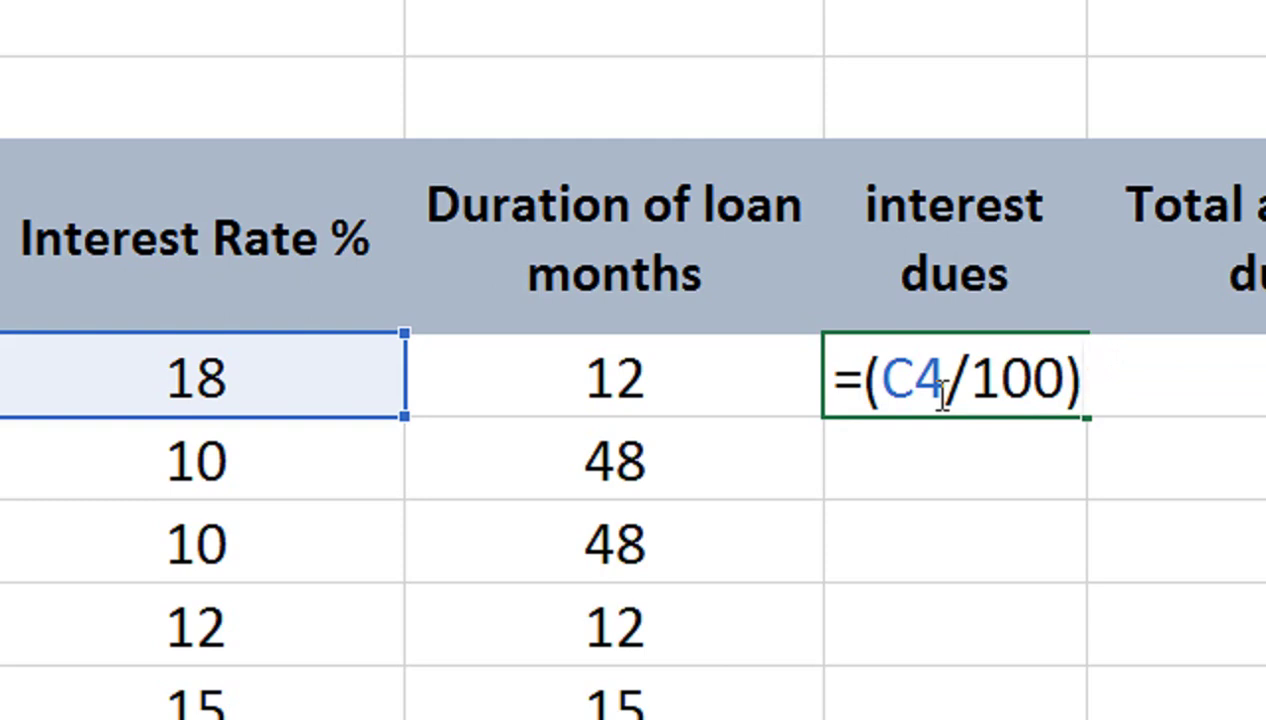
type("*")
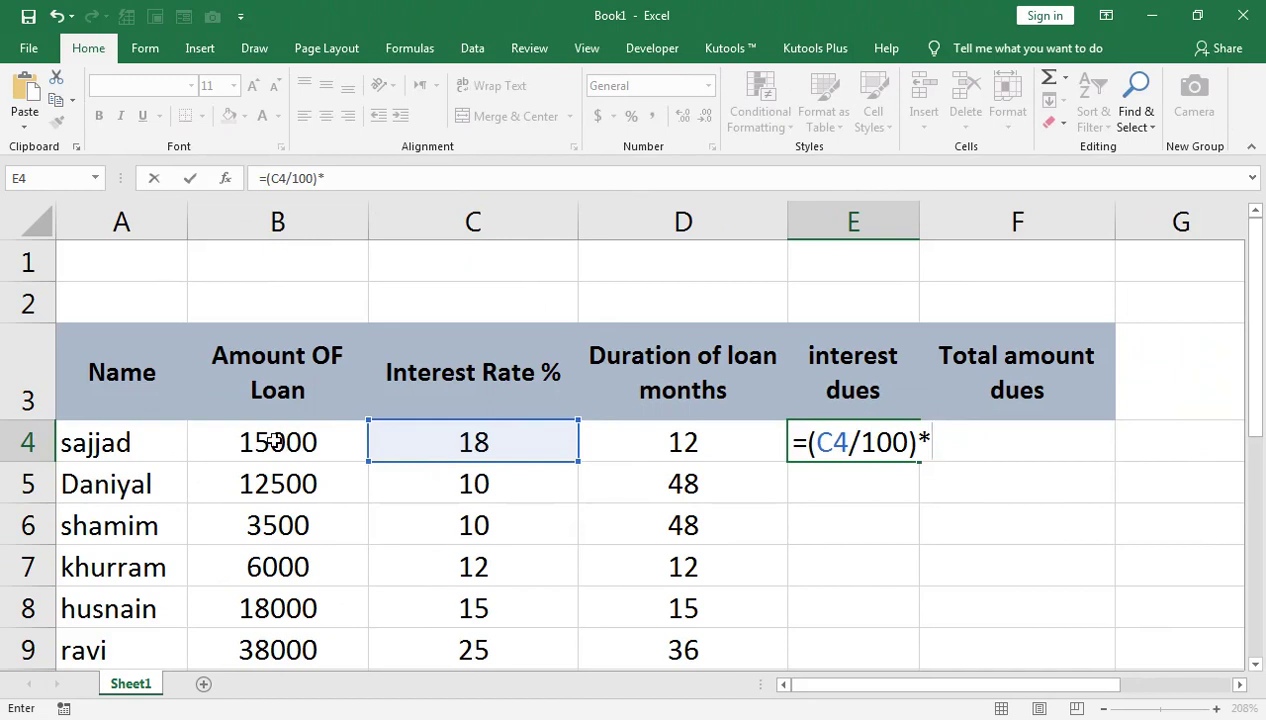
Complete E4's interest formula as =(C4/100)*B4*D4/12, giving 2700.
left_click(272, 443)
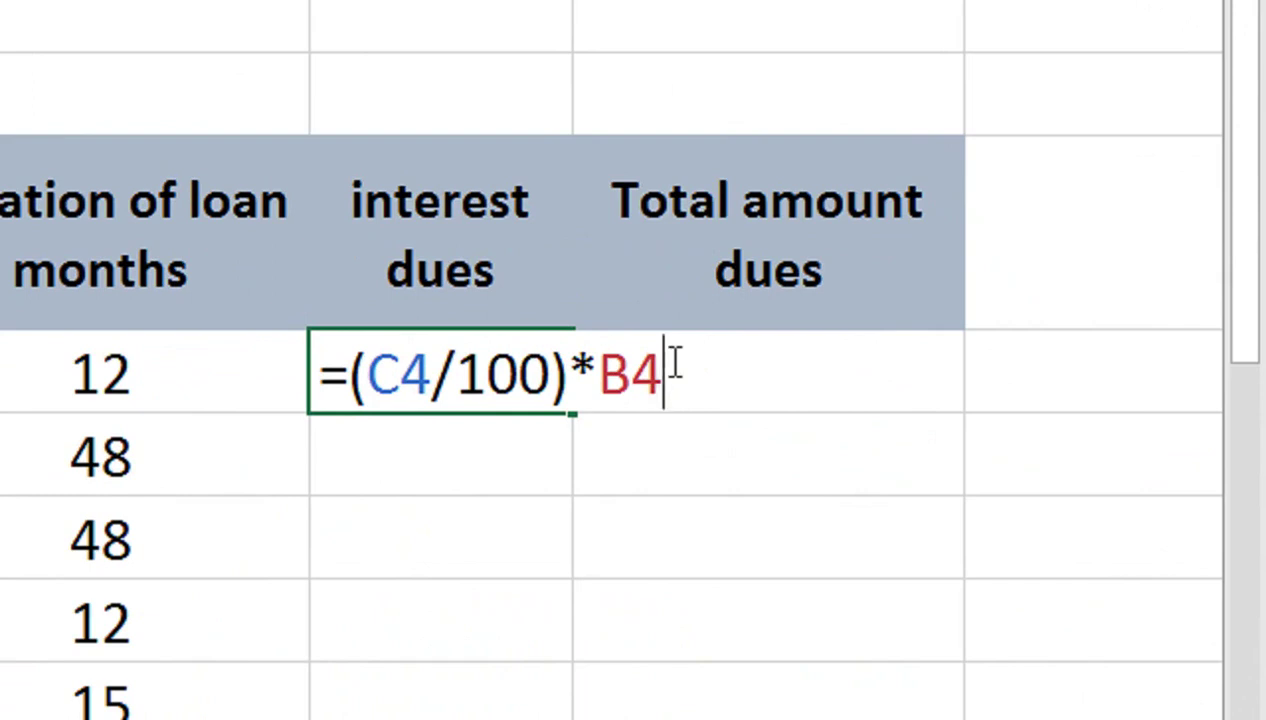
type("*")
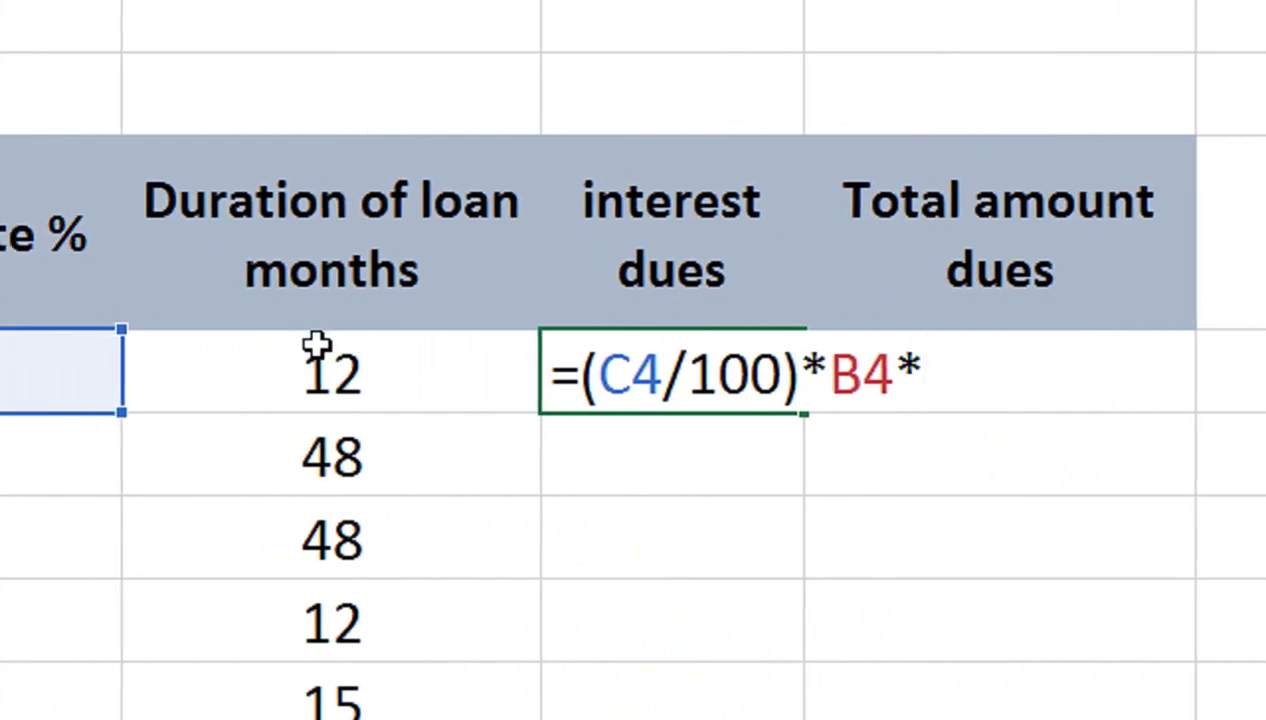
left_click(316, 347)
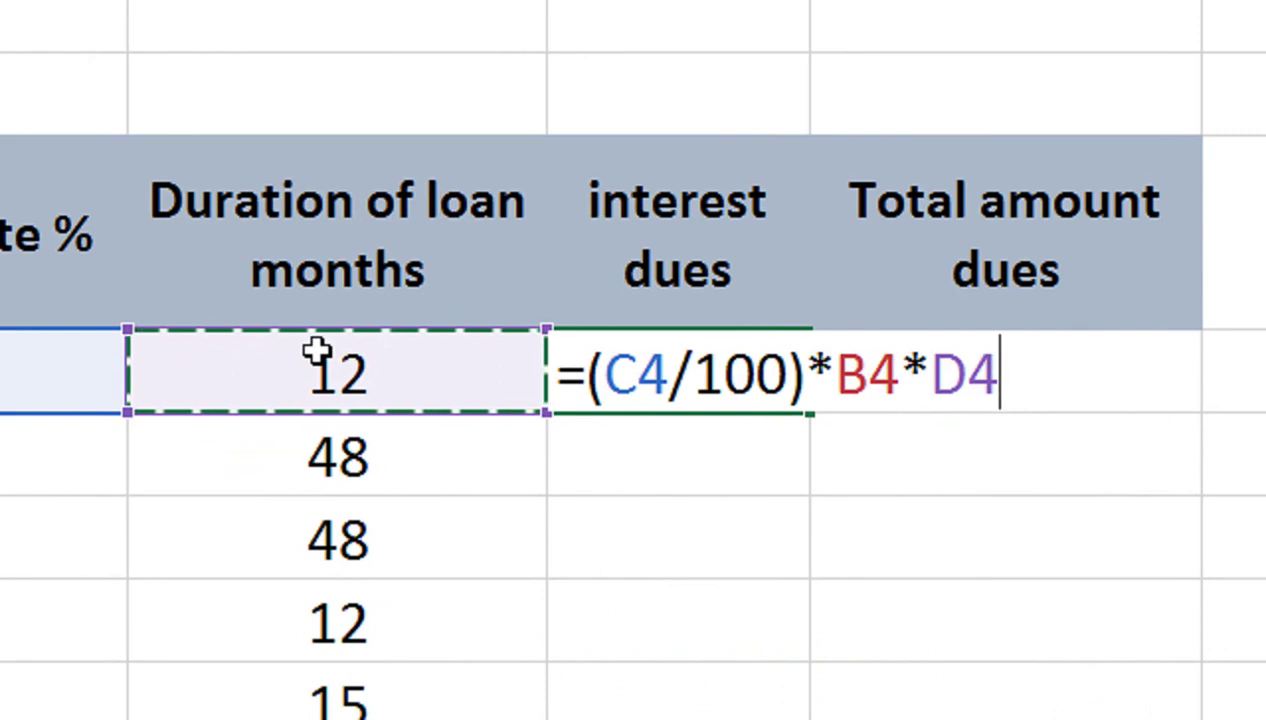
type("/12")
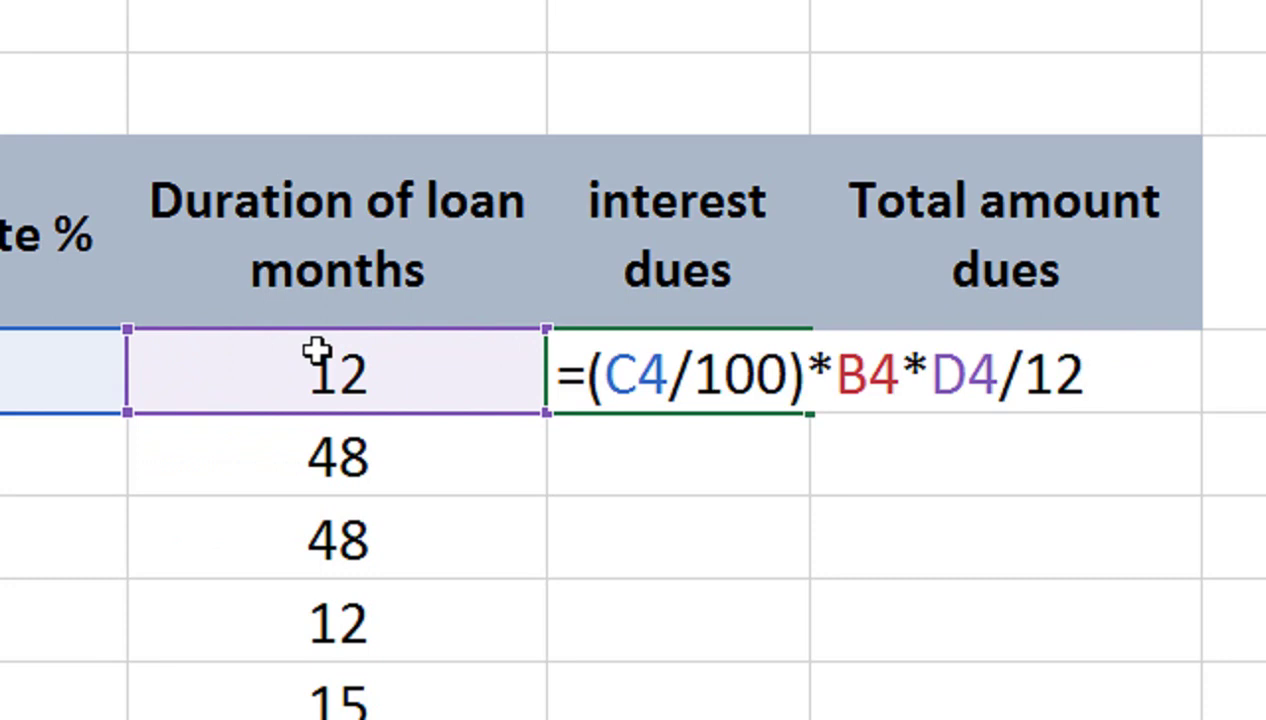
key("Return")
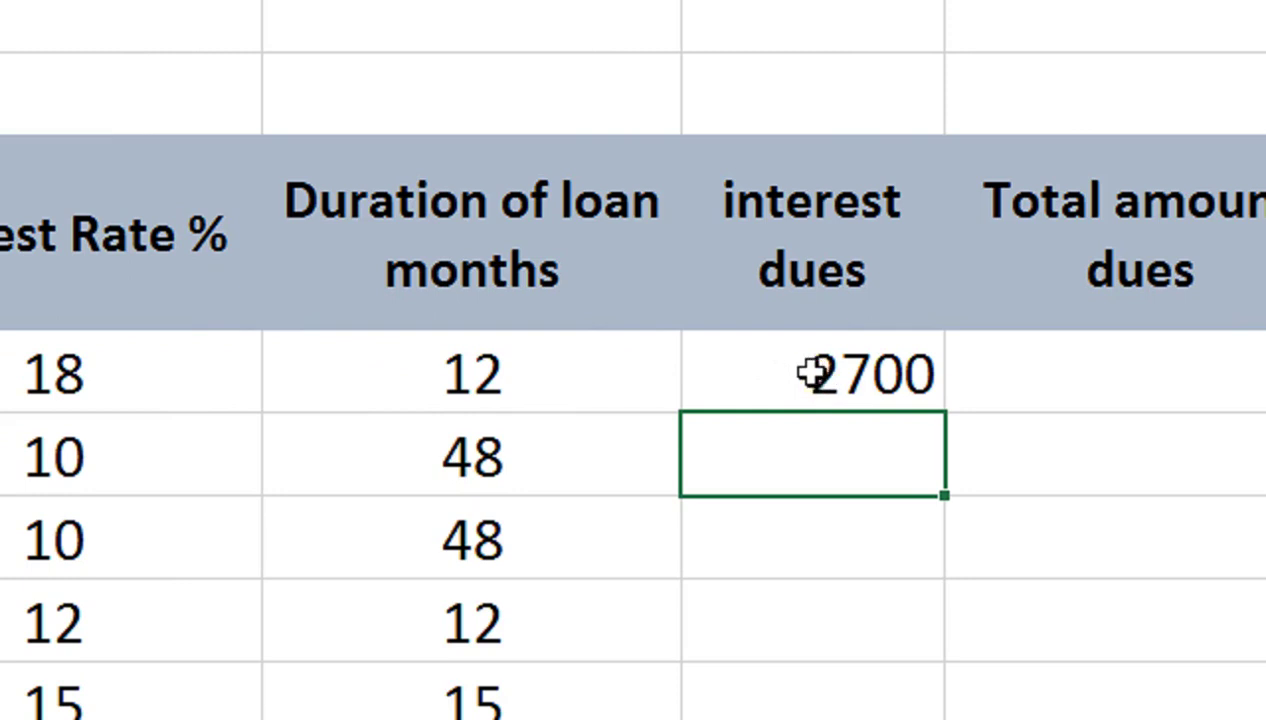
Fill E4's interest formula down to E9, giving dues of 5000, 1400, 720, 3375 and 28500.
left_click(804, 368)
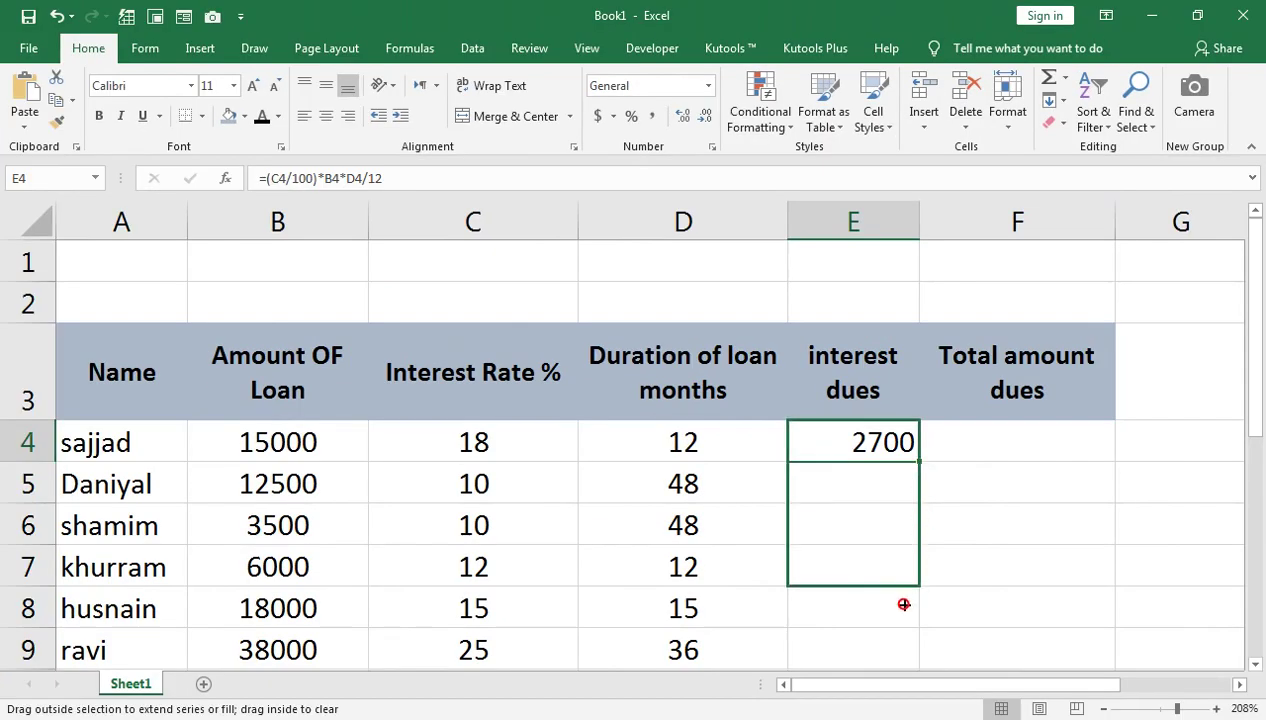
left_click_drag(946, 418, 890, 652)
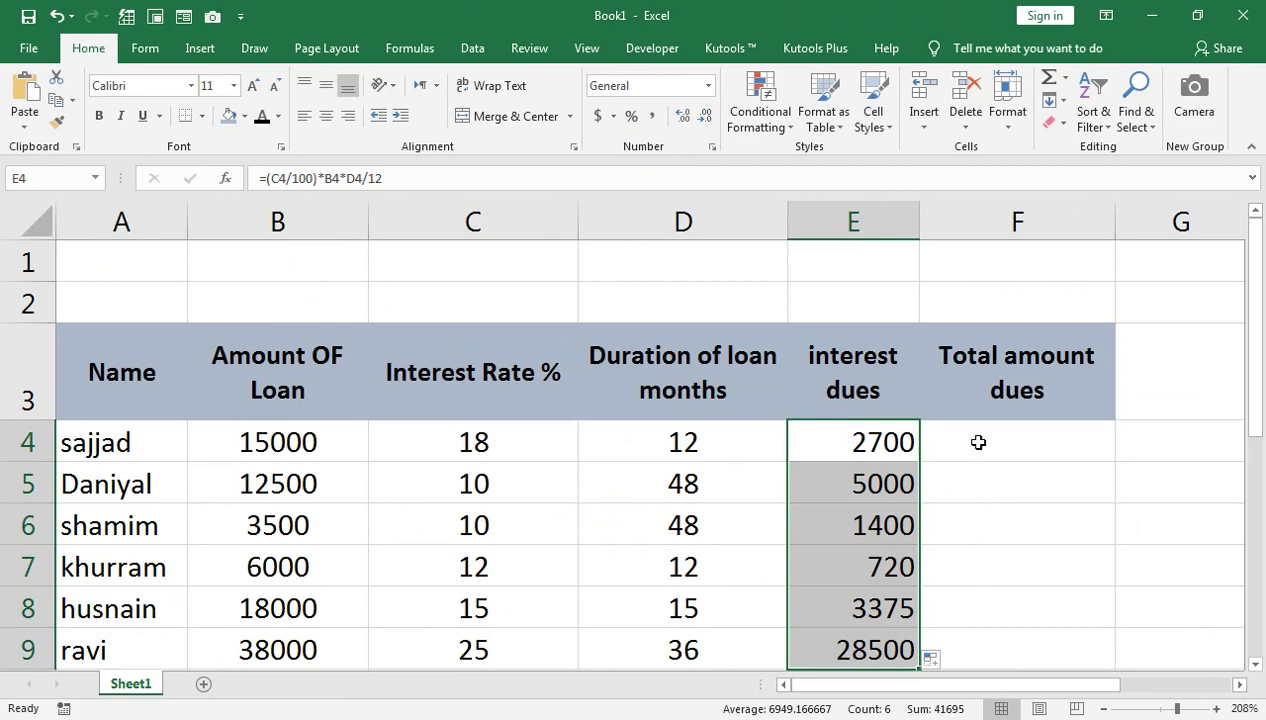
left_click(978, 442)
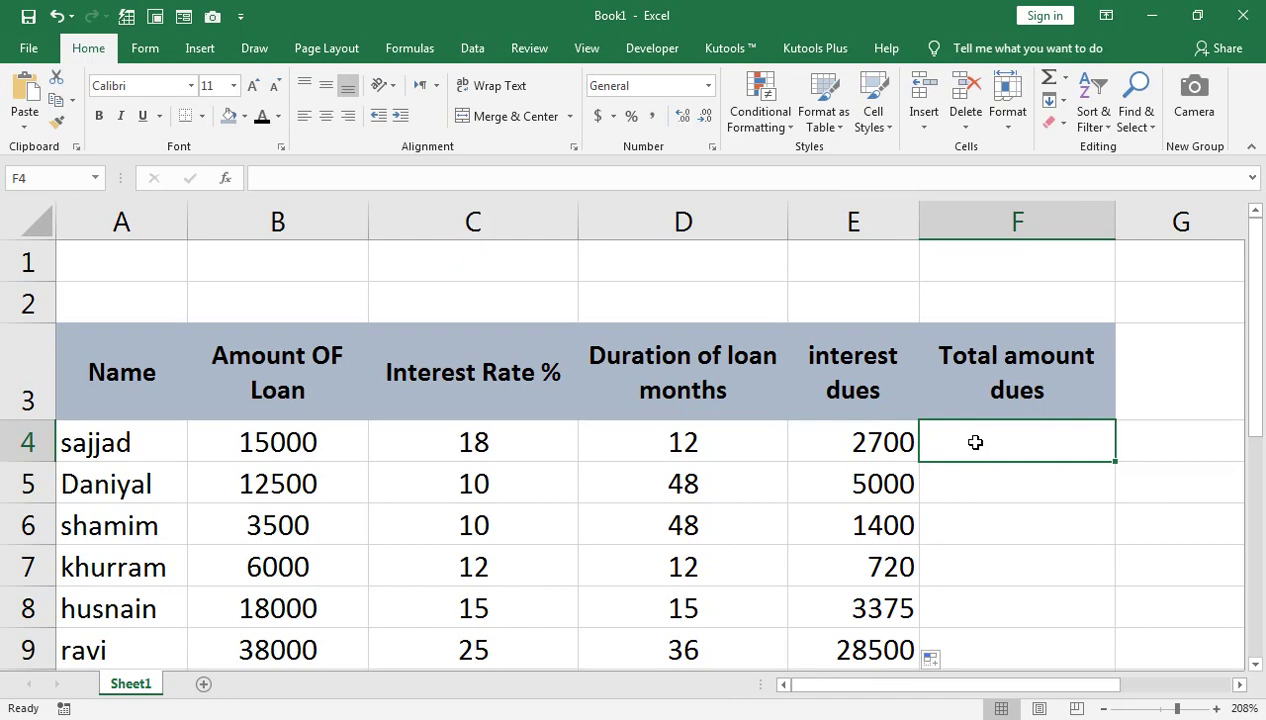
Enter =B4+E4 in F4 for a 17700 total due and fill it down the column.
type("=")
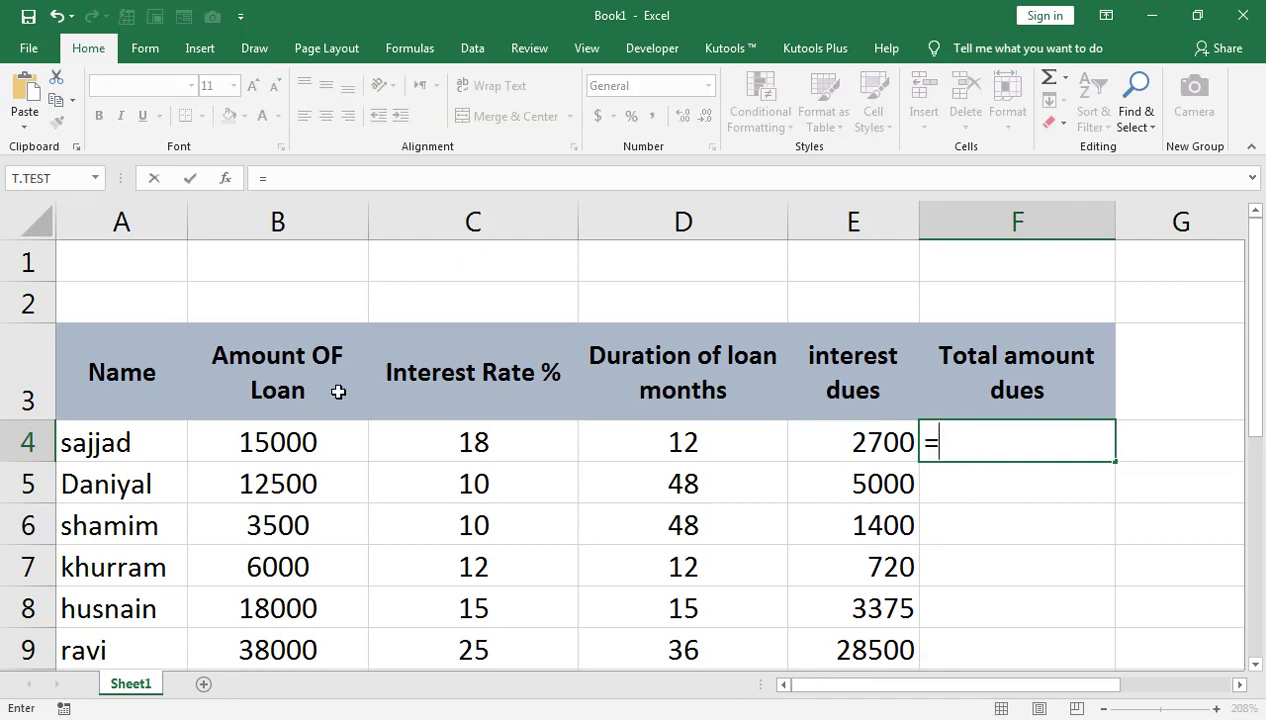
left_click(318, 442)
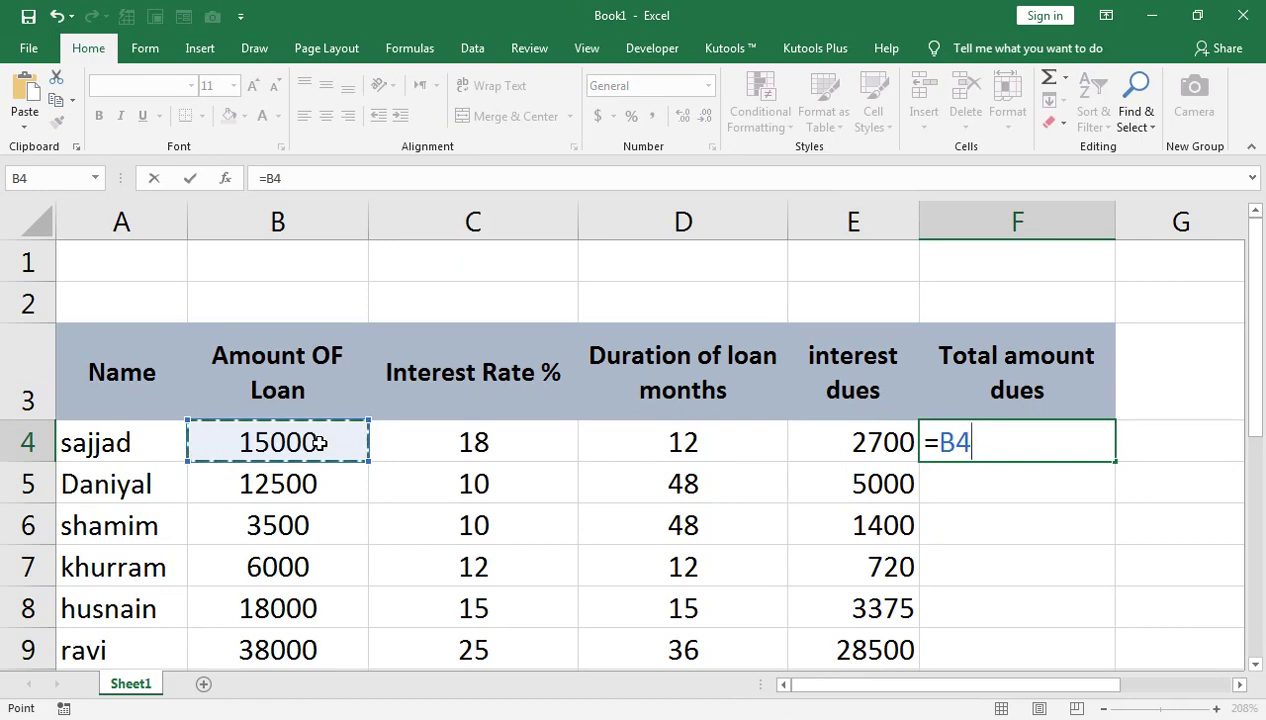
type("+")
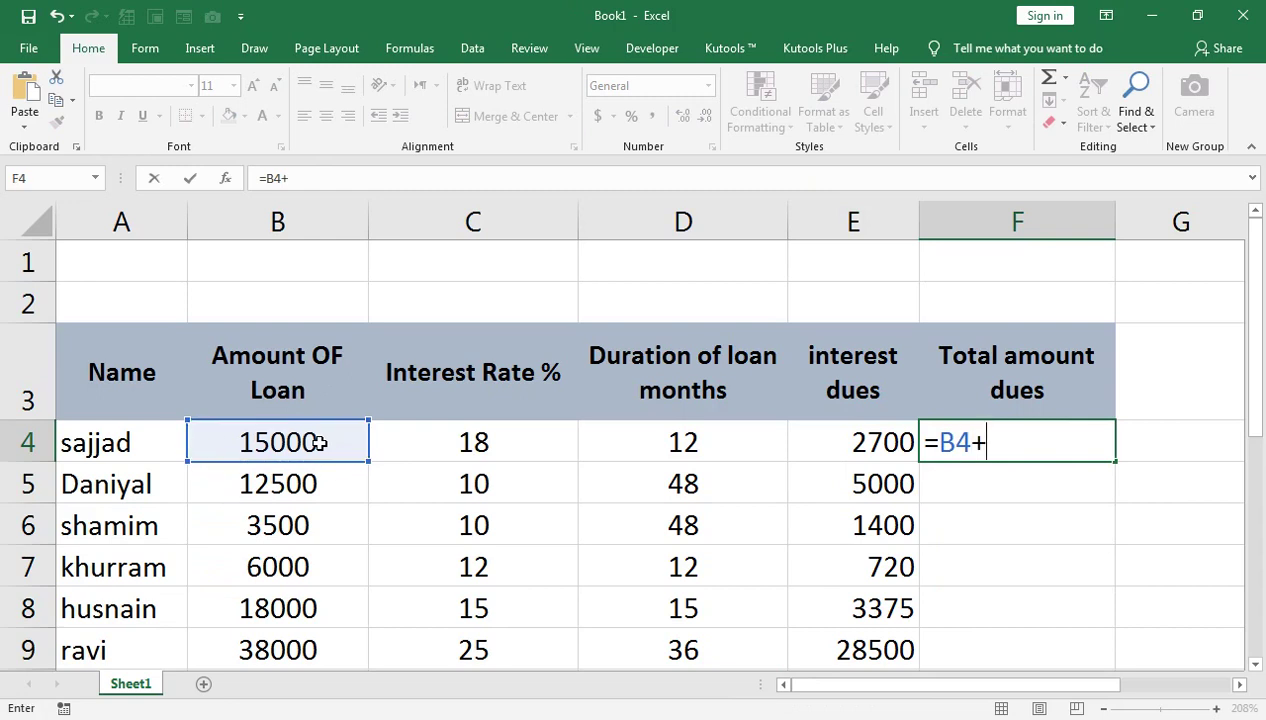
left_click(895, 437)
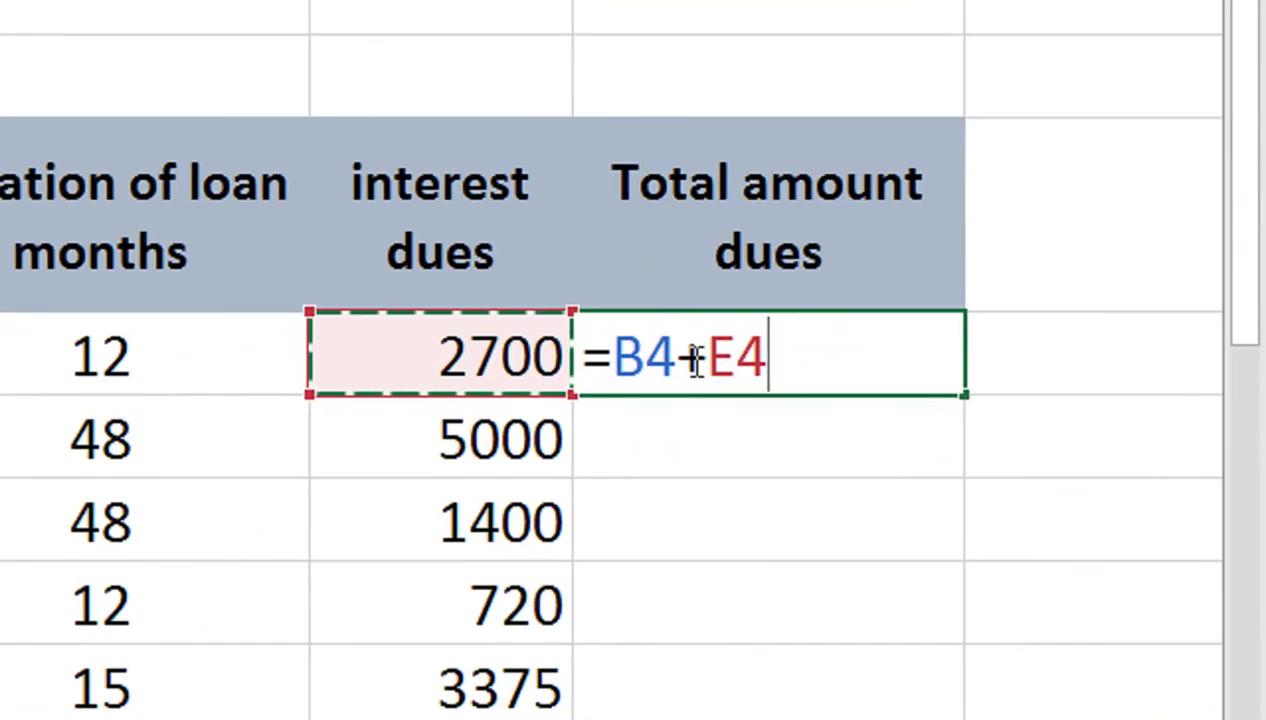
key("Return")
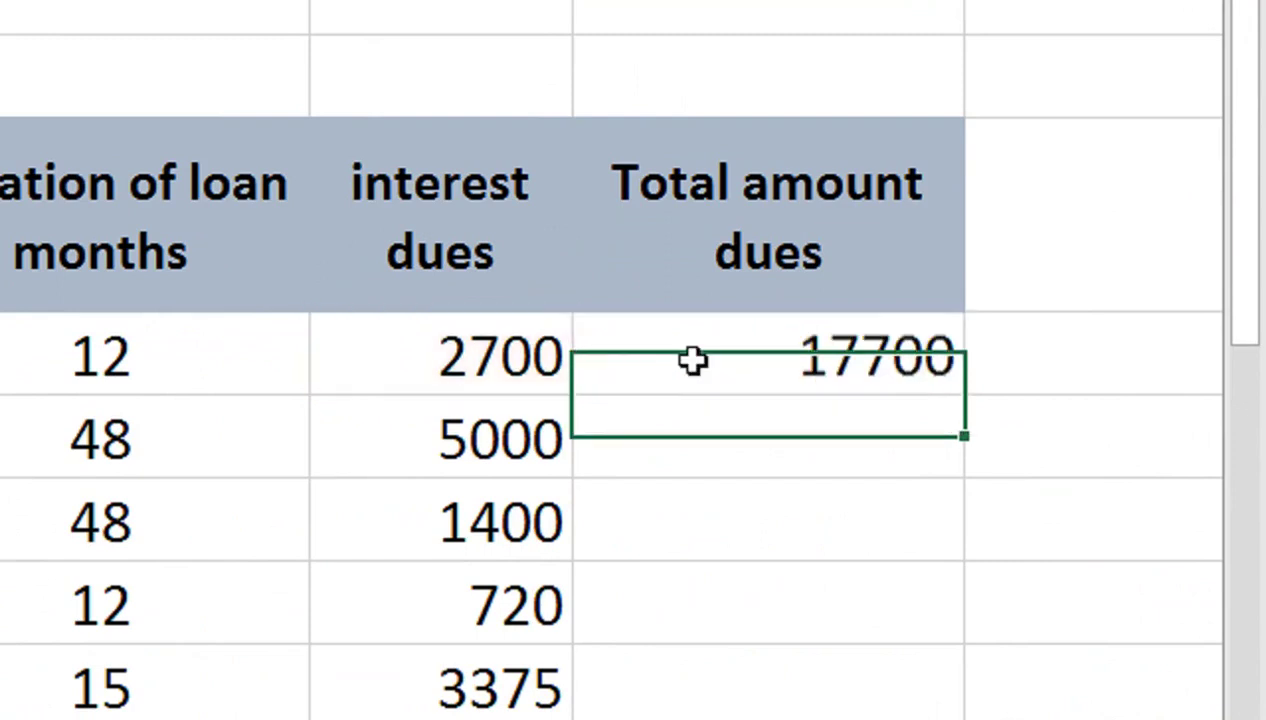
double_click(748, 344)
key("Return")
left_click(881, 371)
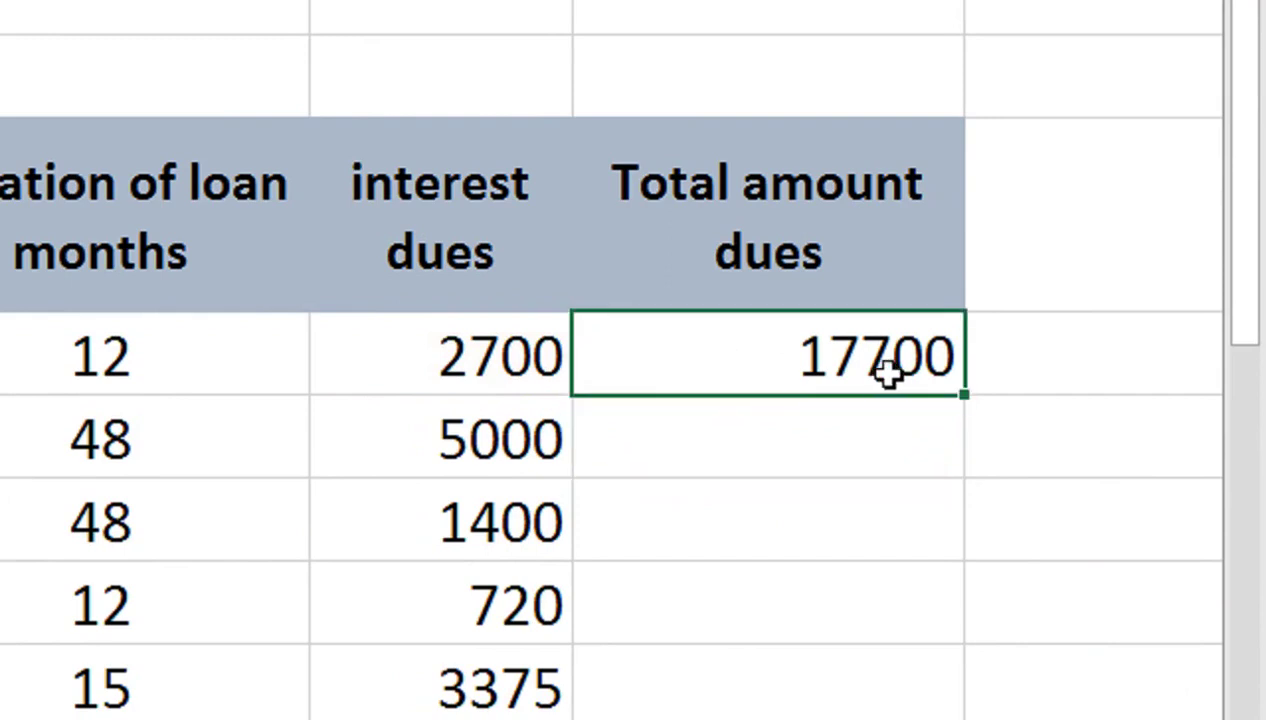
double_click(965, 398)
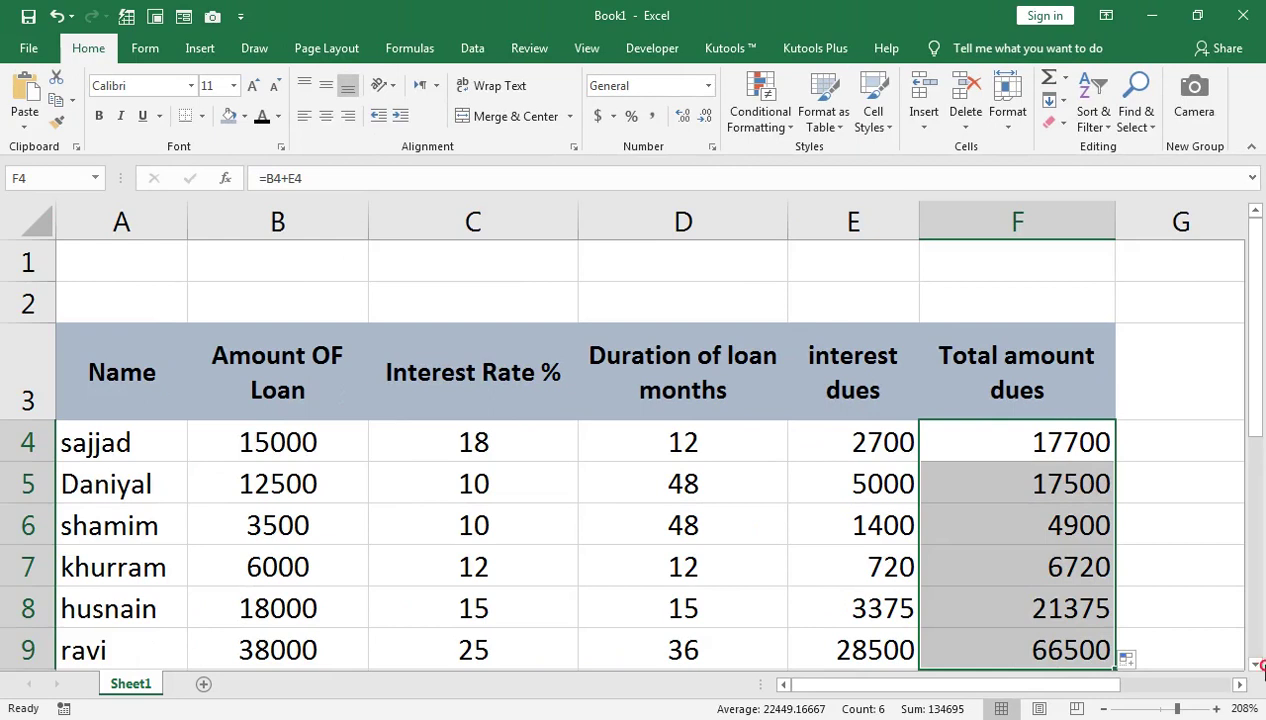
Zoom out to about 172% so the whole loan table fits in view.
scroll(1258, 661, "down", 3)
scroll(1140, 548, "up", 2)
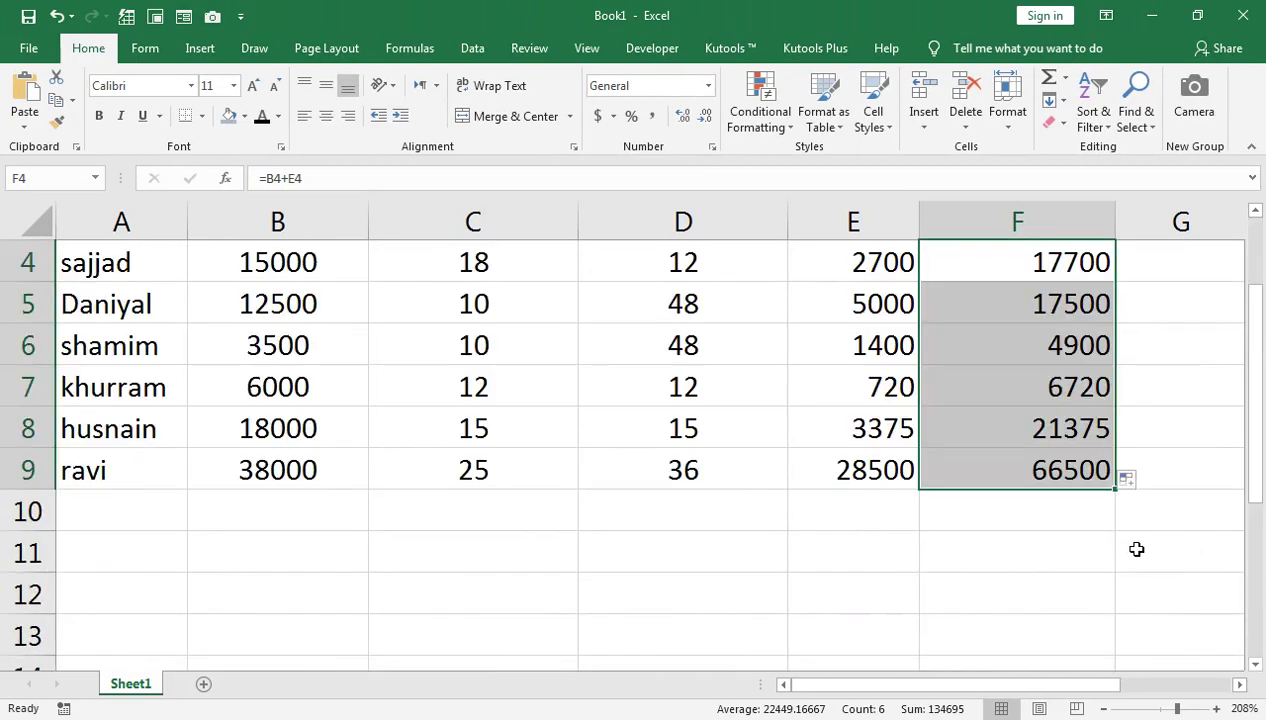
left_click_drag(1175, 710, 1170, 710)
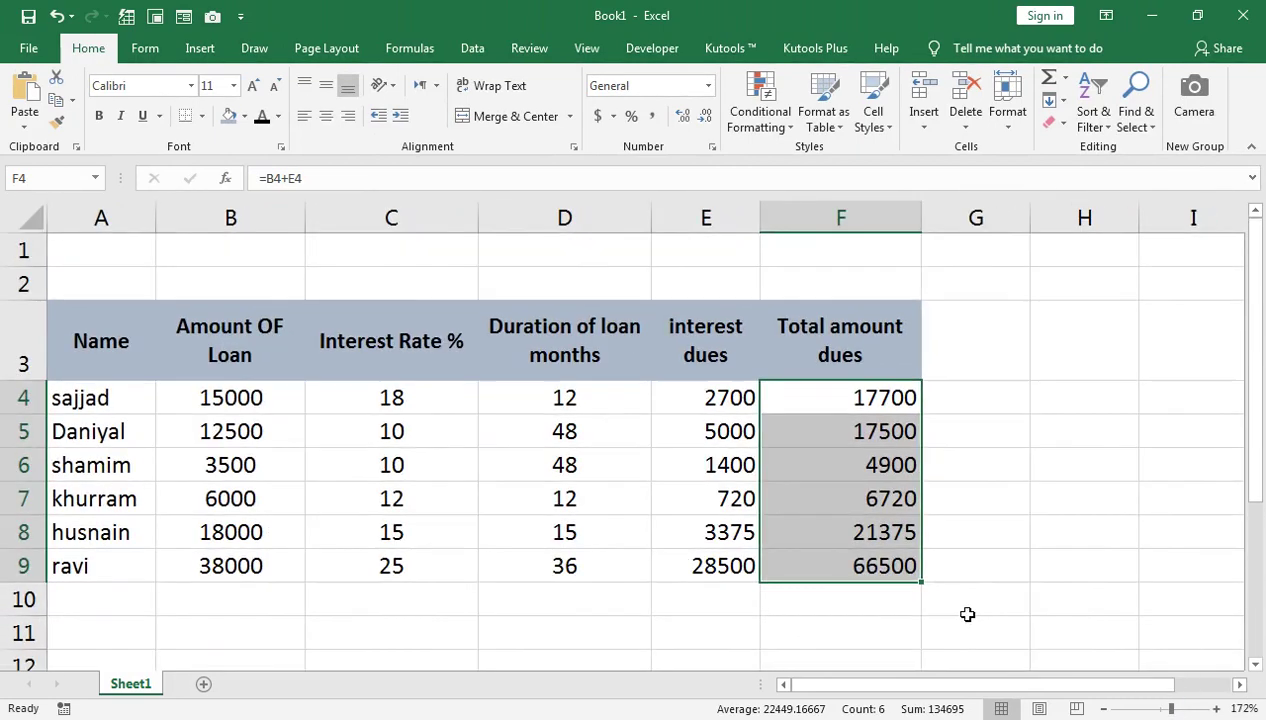
Label A11 'Total' and AutoSum the loan amounts into B11 as =SUM(B4:B10), giving 93000.
left_click(92, 635)
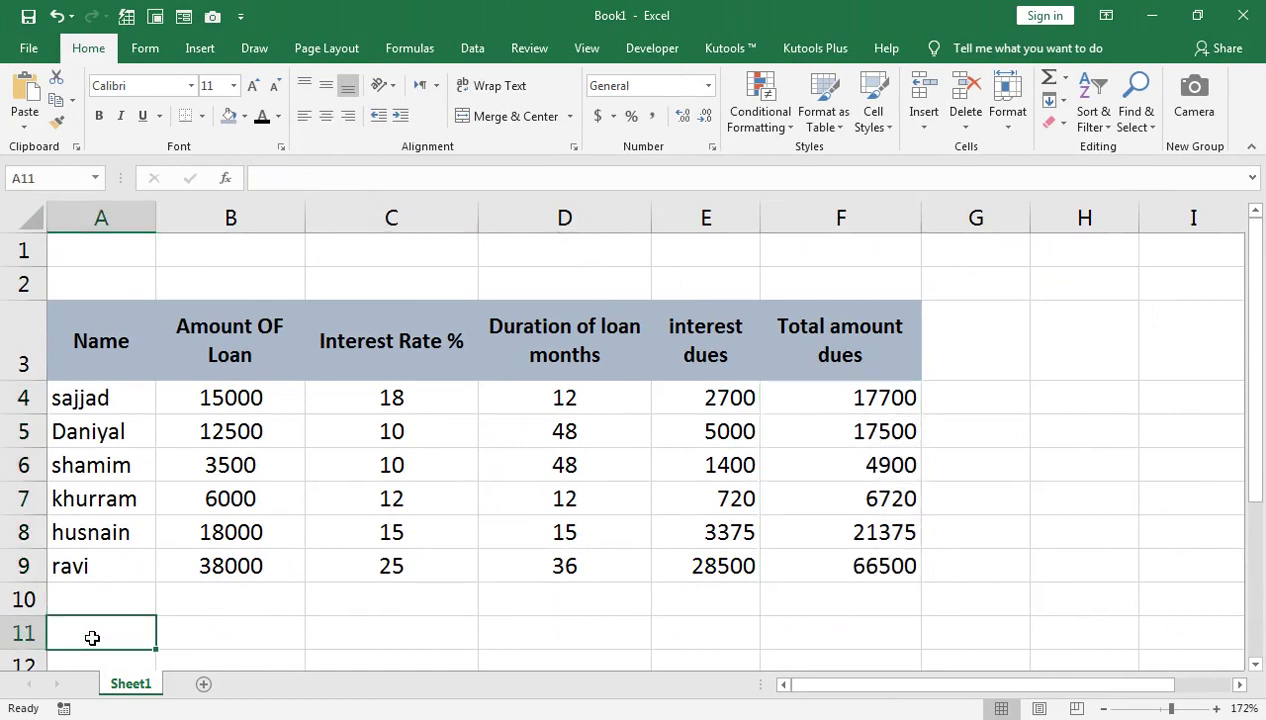
type("to")
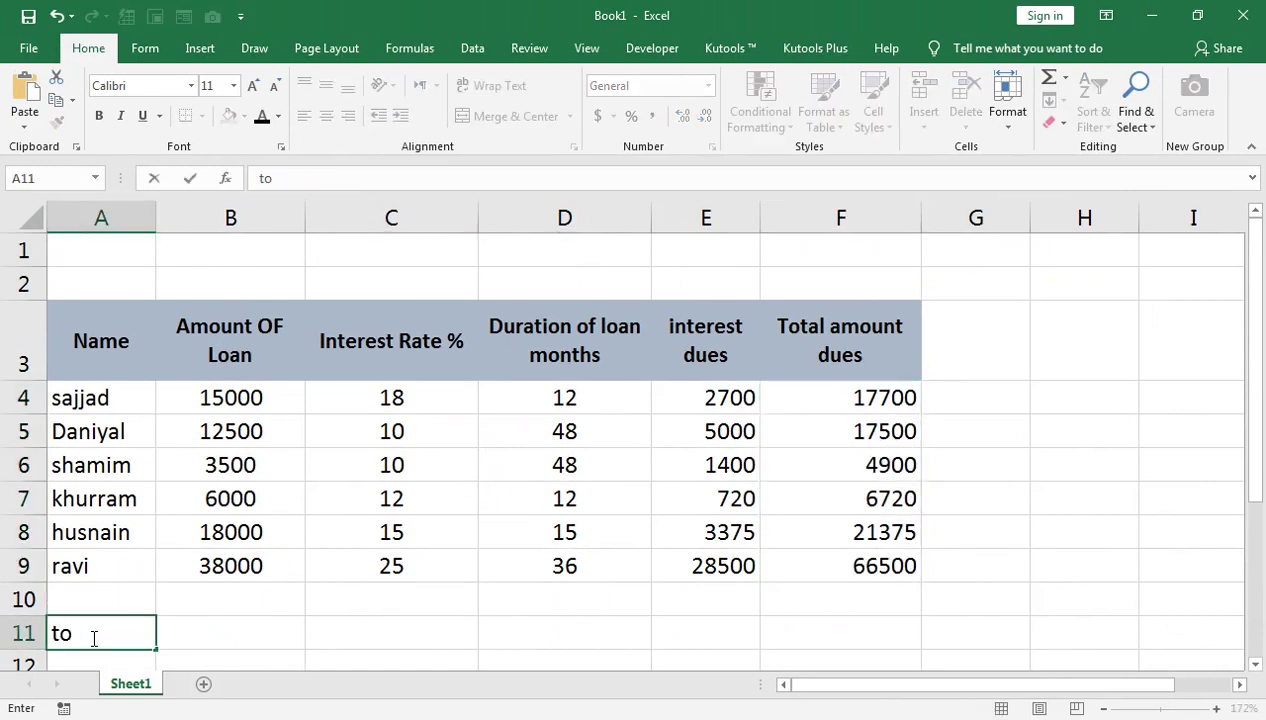
type("toa")
key("BackSpace")
key("BackSpace")
key("BackSpace")
key("BackSpace")
key("BackSpace")
key("BackSpace")
type("Tot")
type("als")
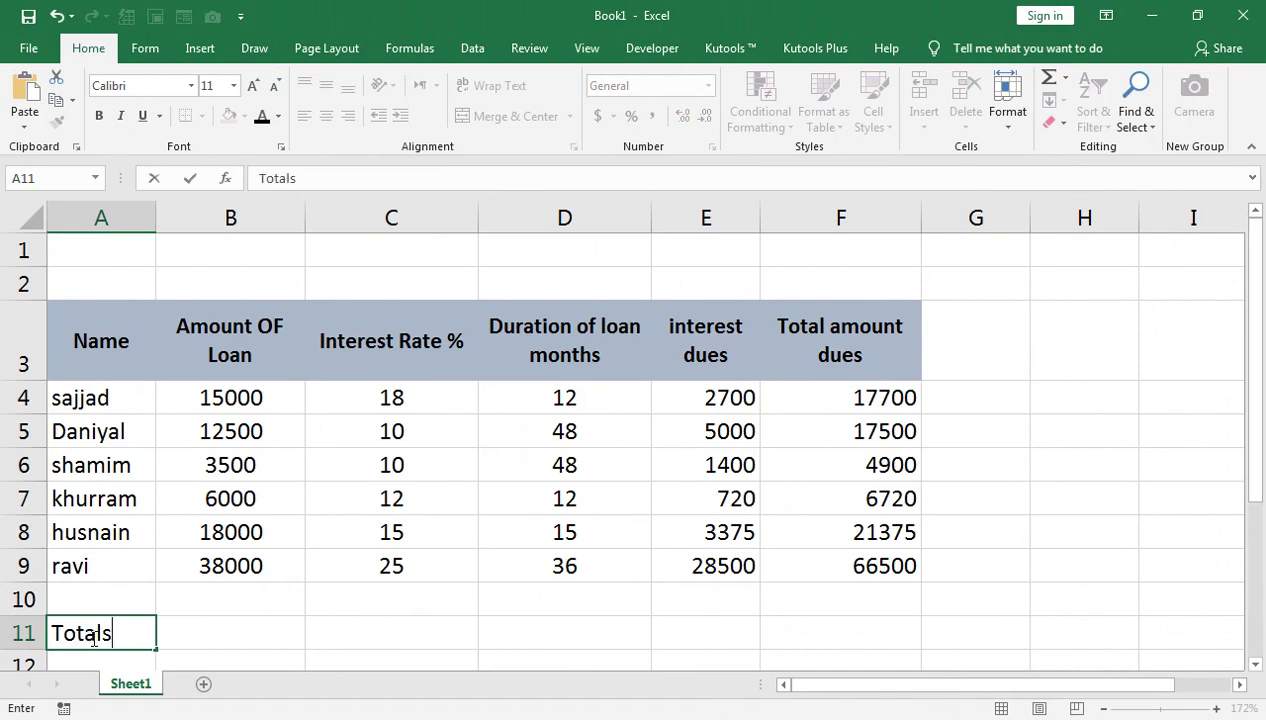
key("Tab")
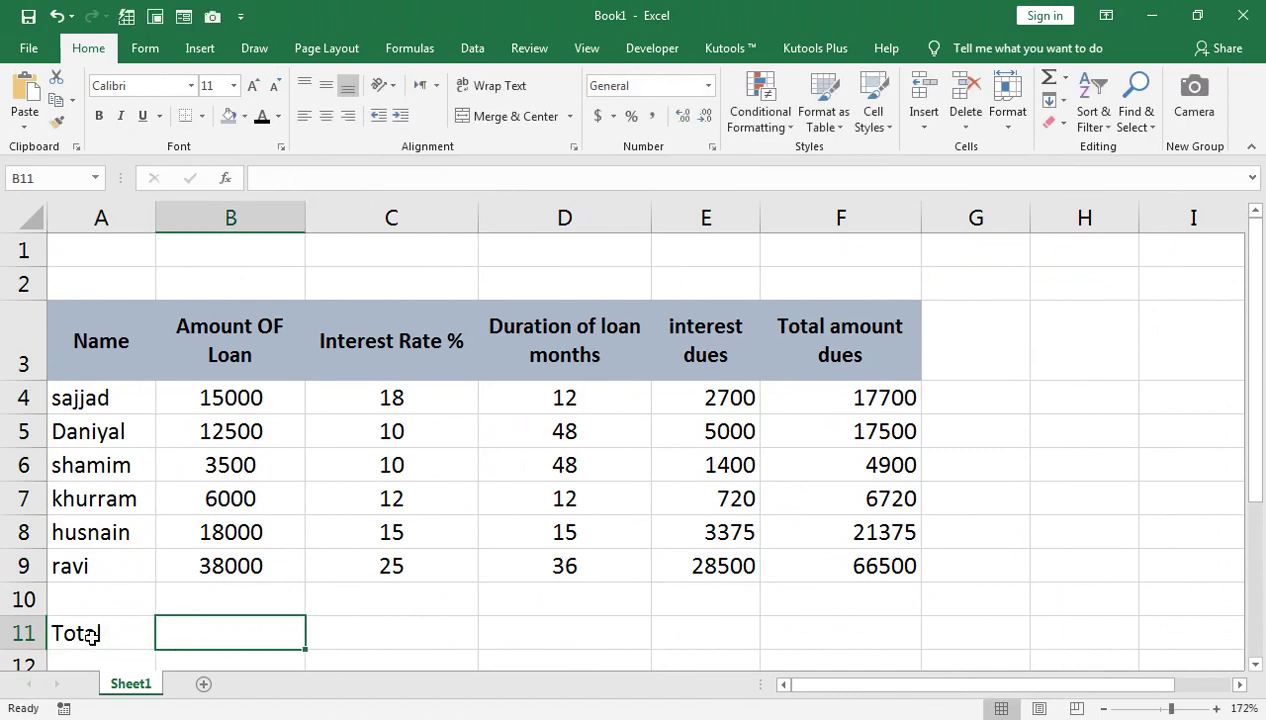
key("alt+equal")
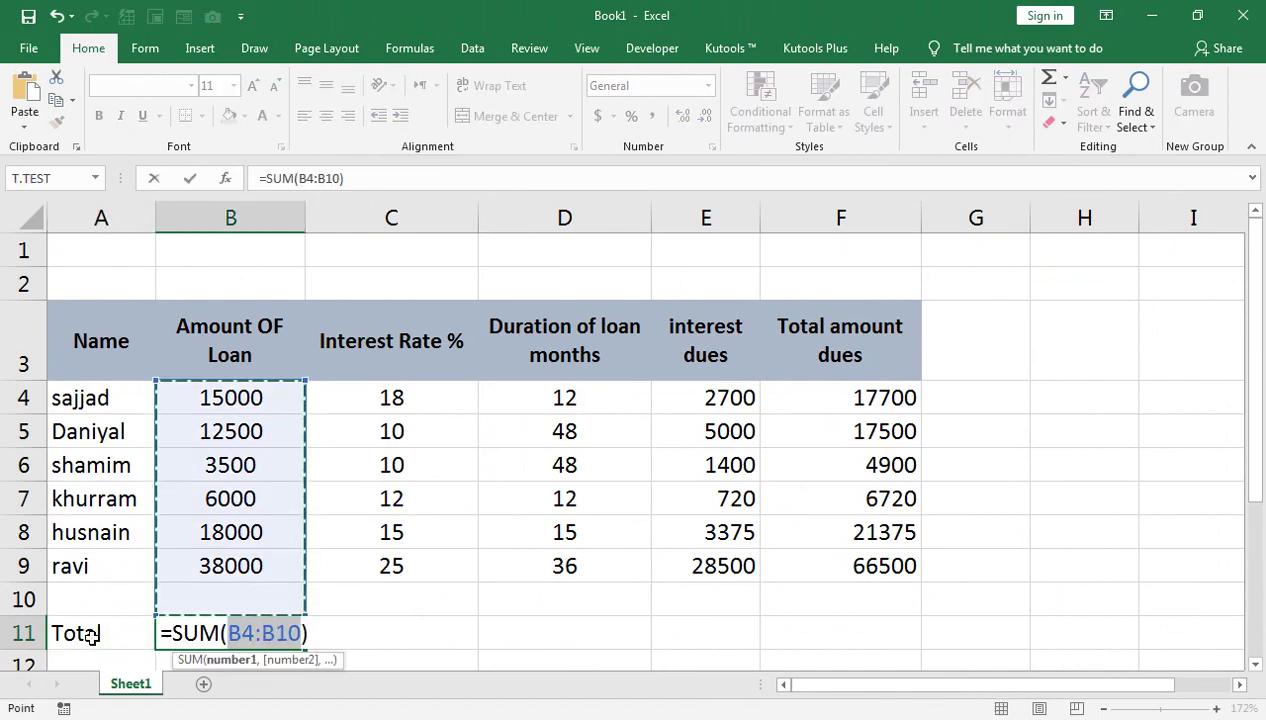
key("Return")
key("Up")
key("Right")
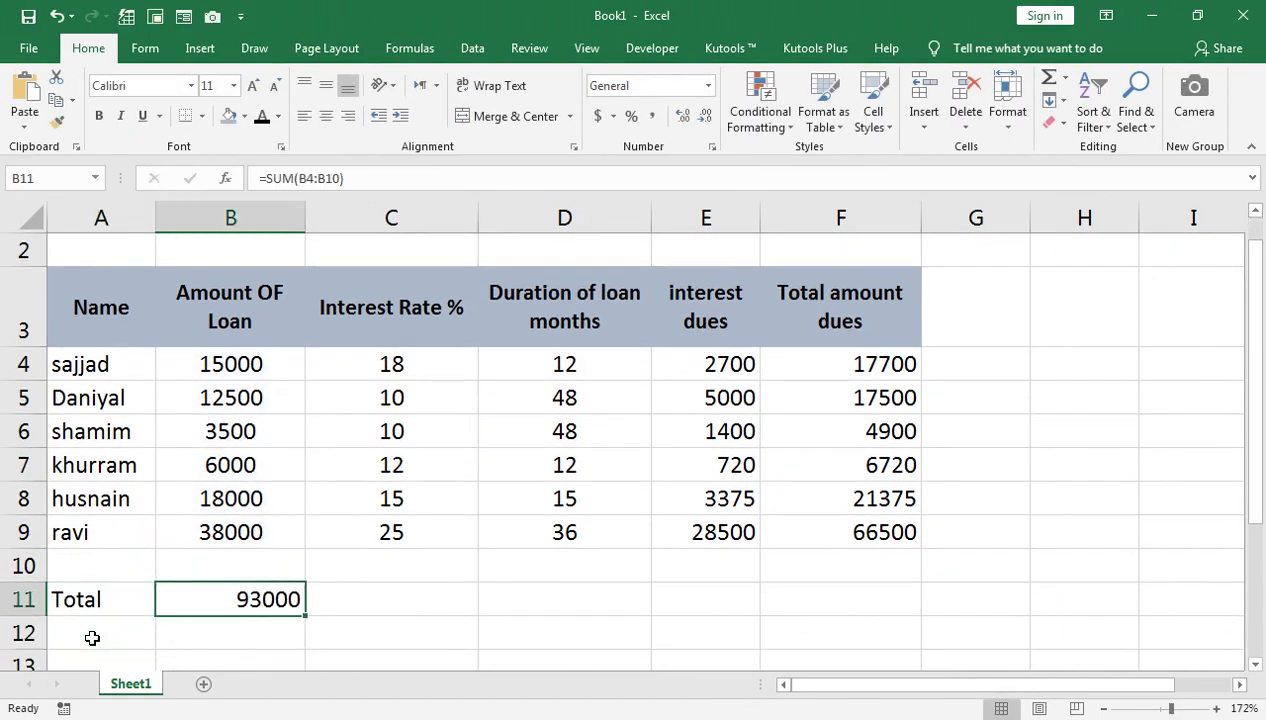
Apply Comma Style to the B11 total and loan amounts B4:B9, e.g. 93,000.00.
left_click(650, 116)
scroll(127, 622, "up", 1)
left_click_drag(231, 398, 231, 566)
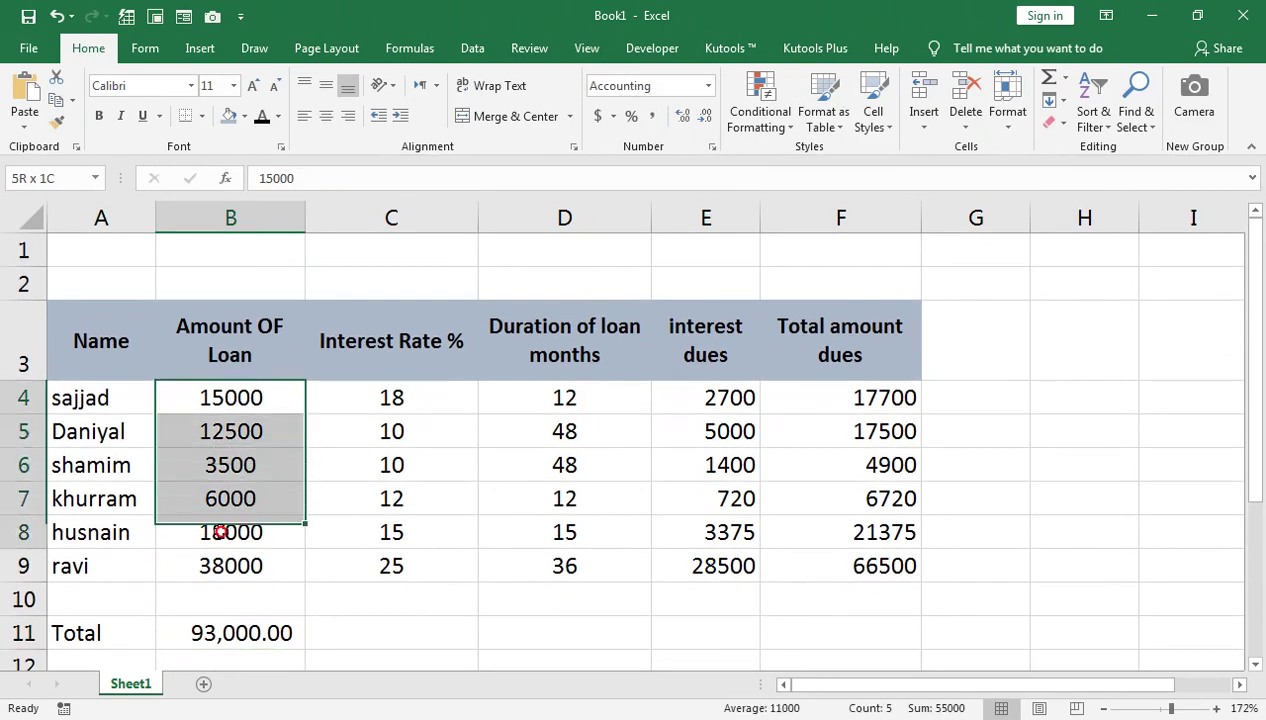
left_click(650, 116)
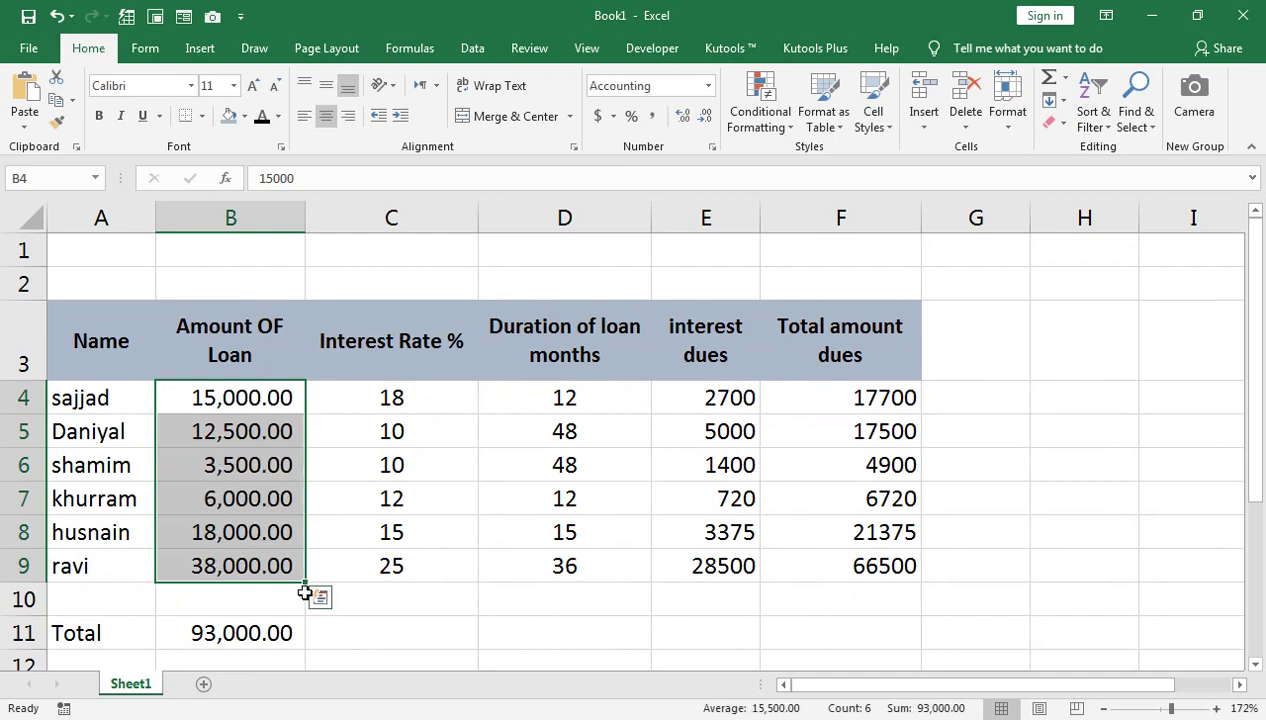
Move the active cell down to E10, just below the interest dues figures.
key("Right")
key("Right")
key("Down")
key("Right")
key("Right")
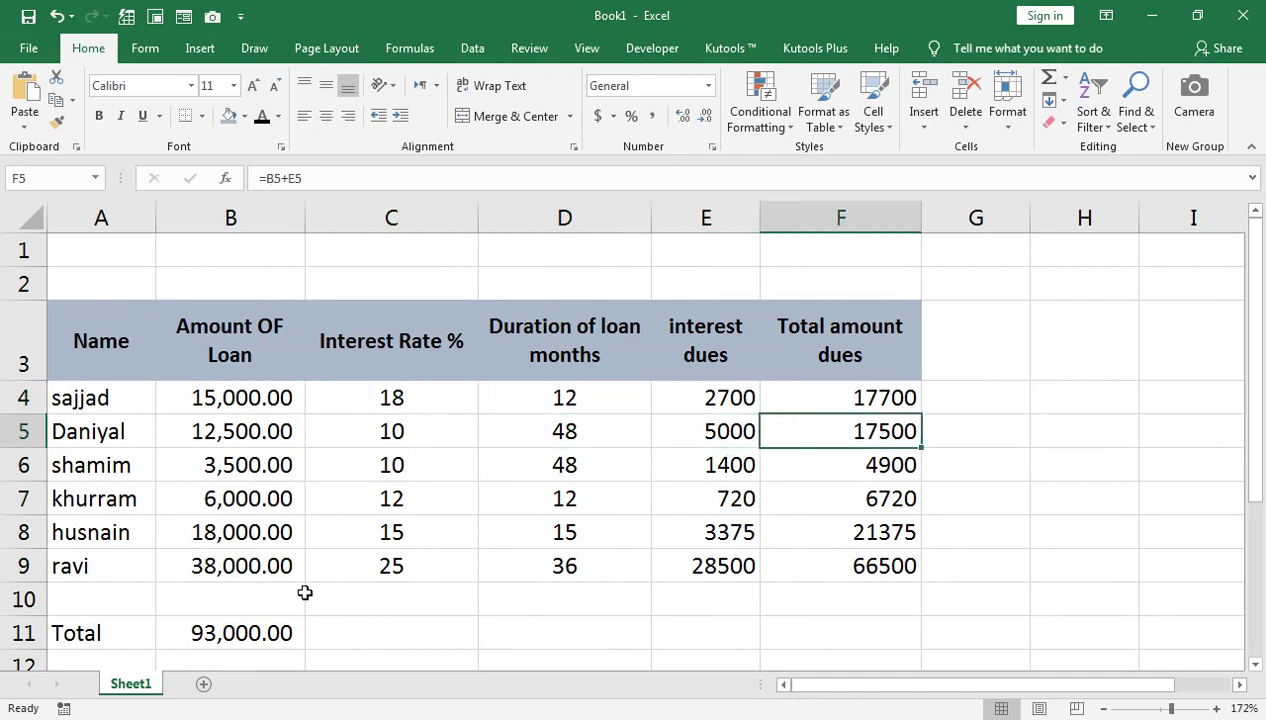
key("Down")
key("Down")
key("Down")
key("Down")
key("Left")
key("Down")
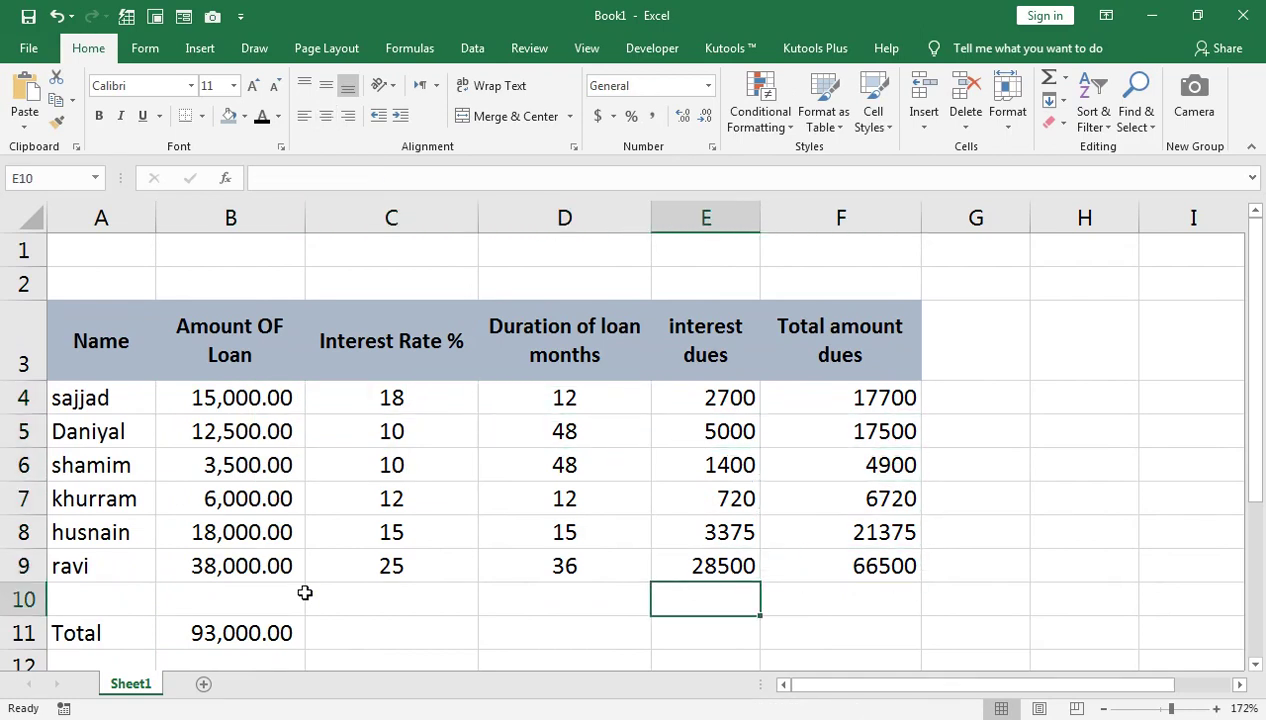
key("Down")
AutoSum E11:F11 to total interest dues 41695 and total amount dues 134695, verifying both ranges.
key("shift+Right")
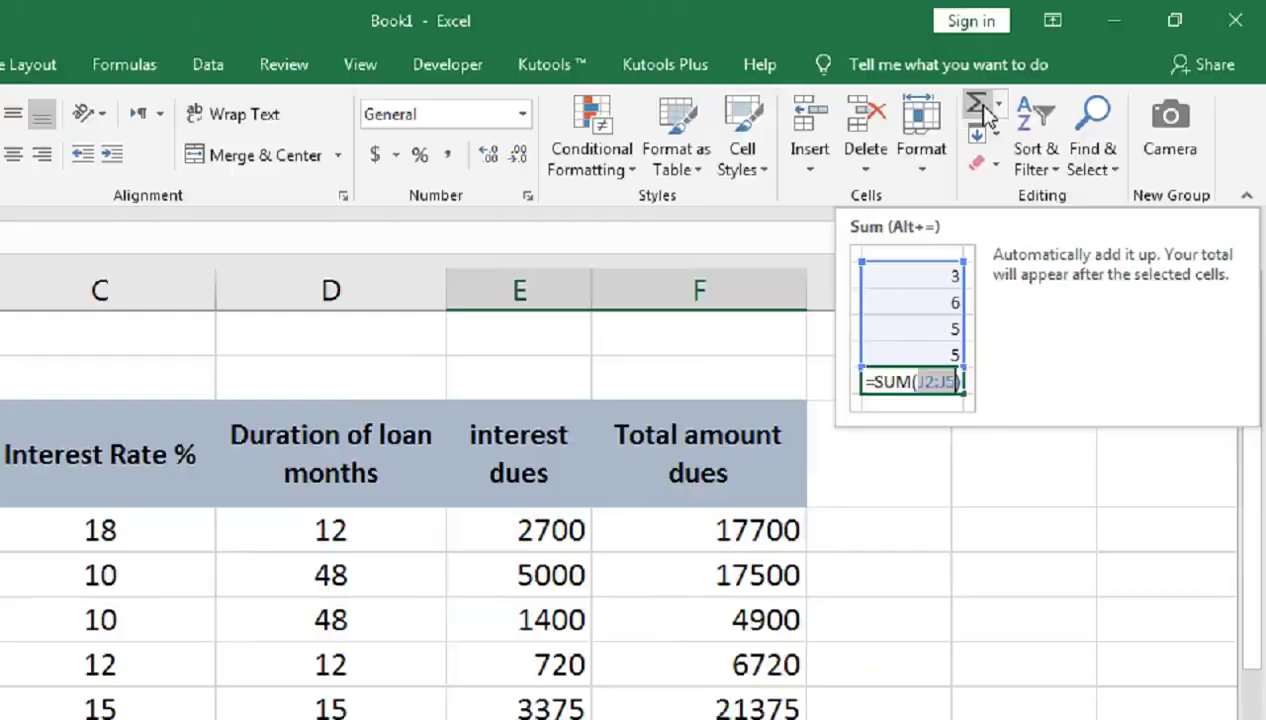
left_click(838, 162)
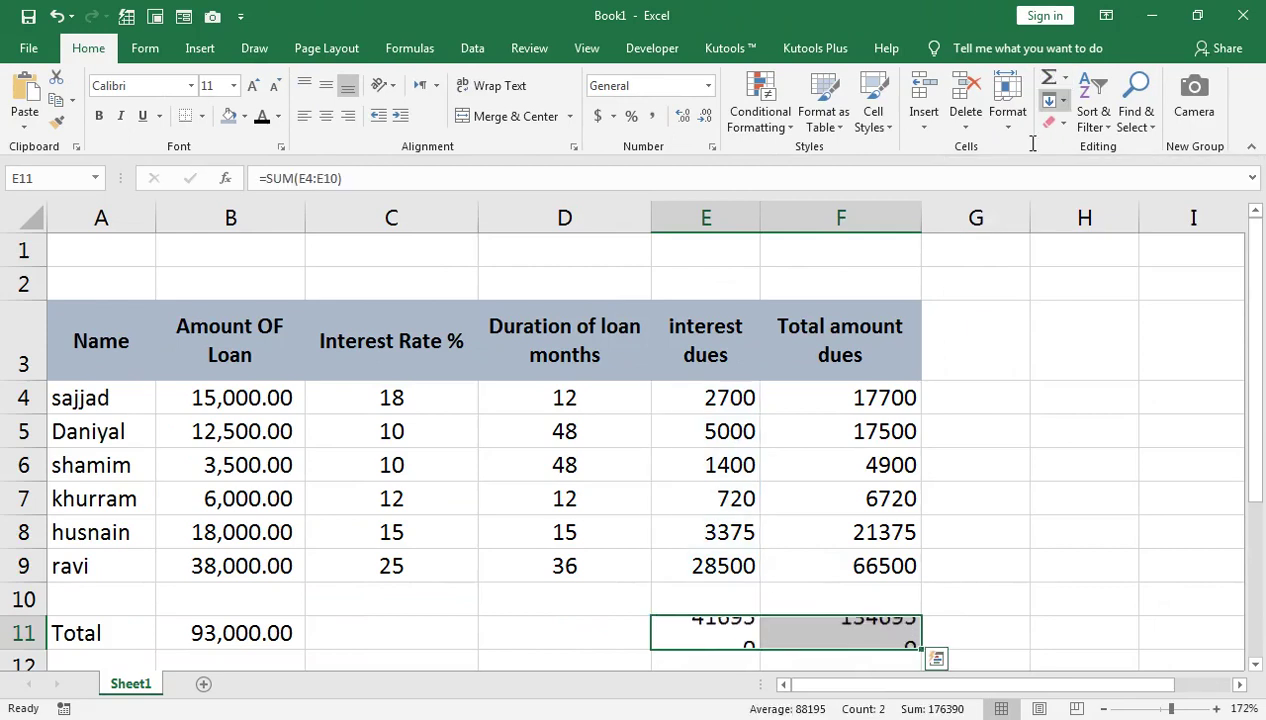
double_click(718, 633)
key("Return")
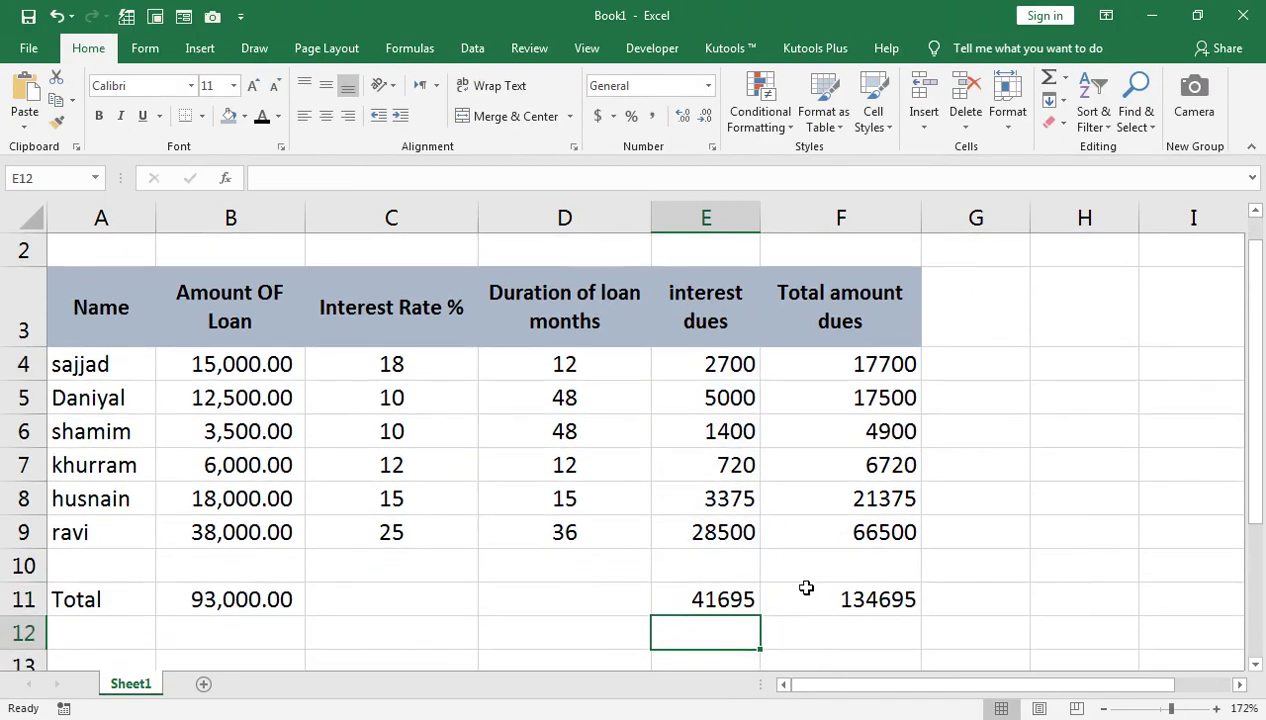
double_click(810, 598)
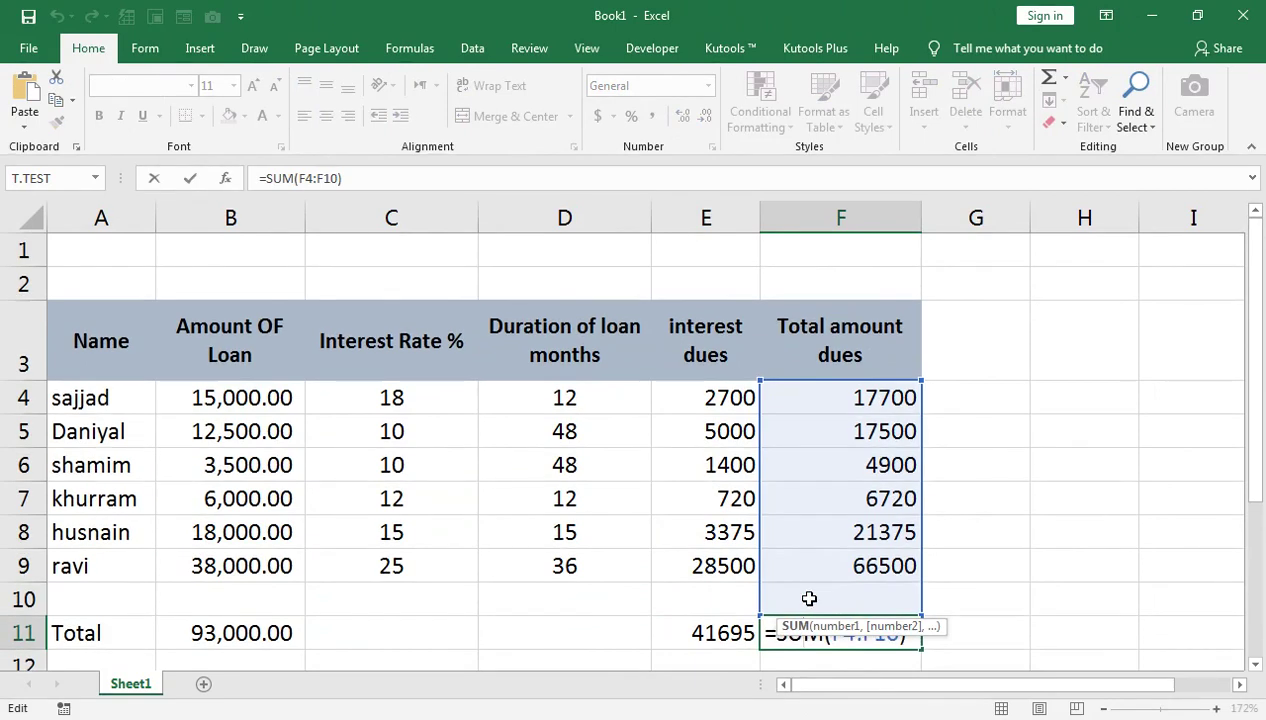
key("Return")
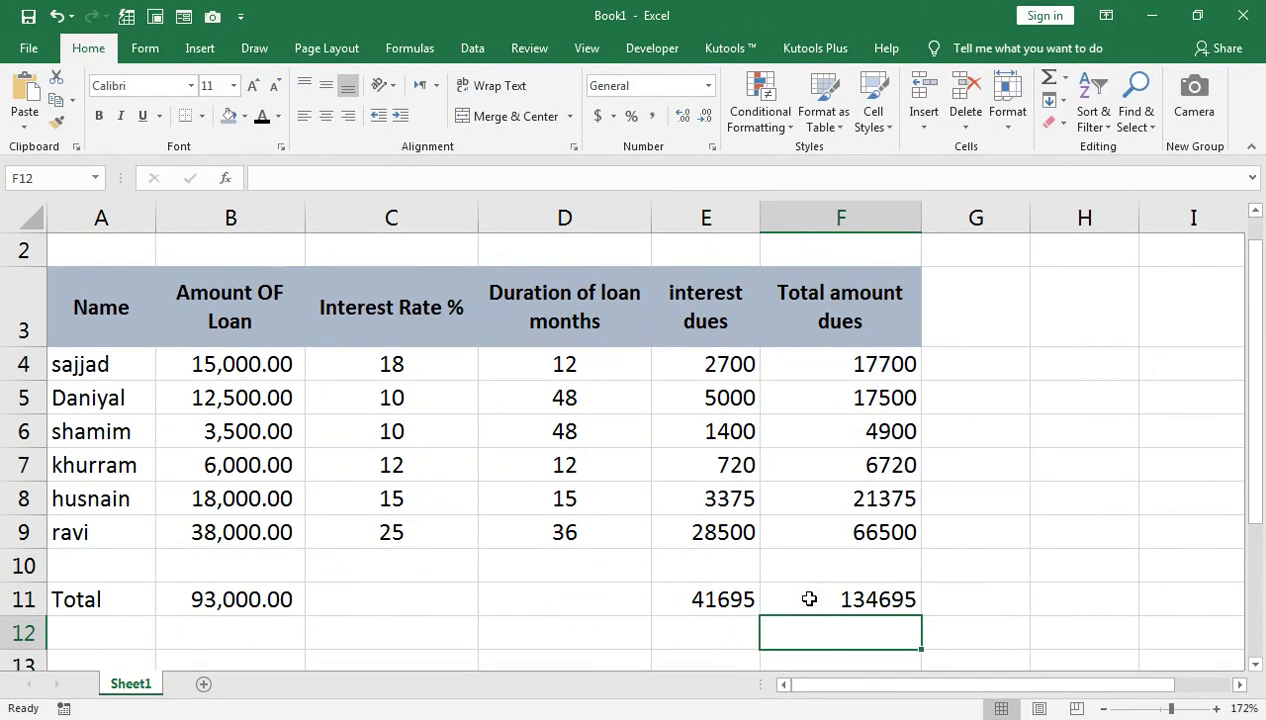
scroll(809, 599, "up", 1)
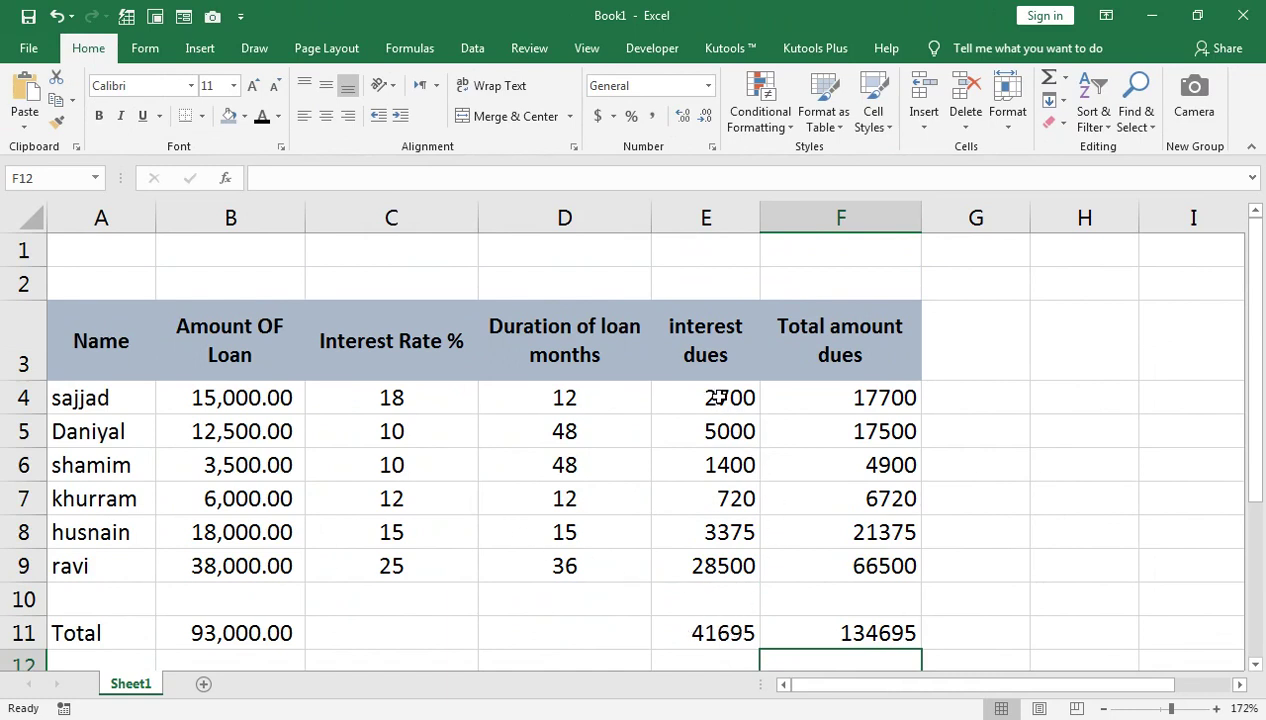
left_click_drag(715, 397, 805, 555)
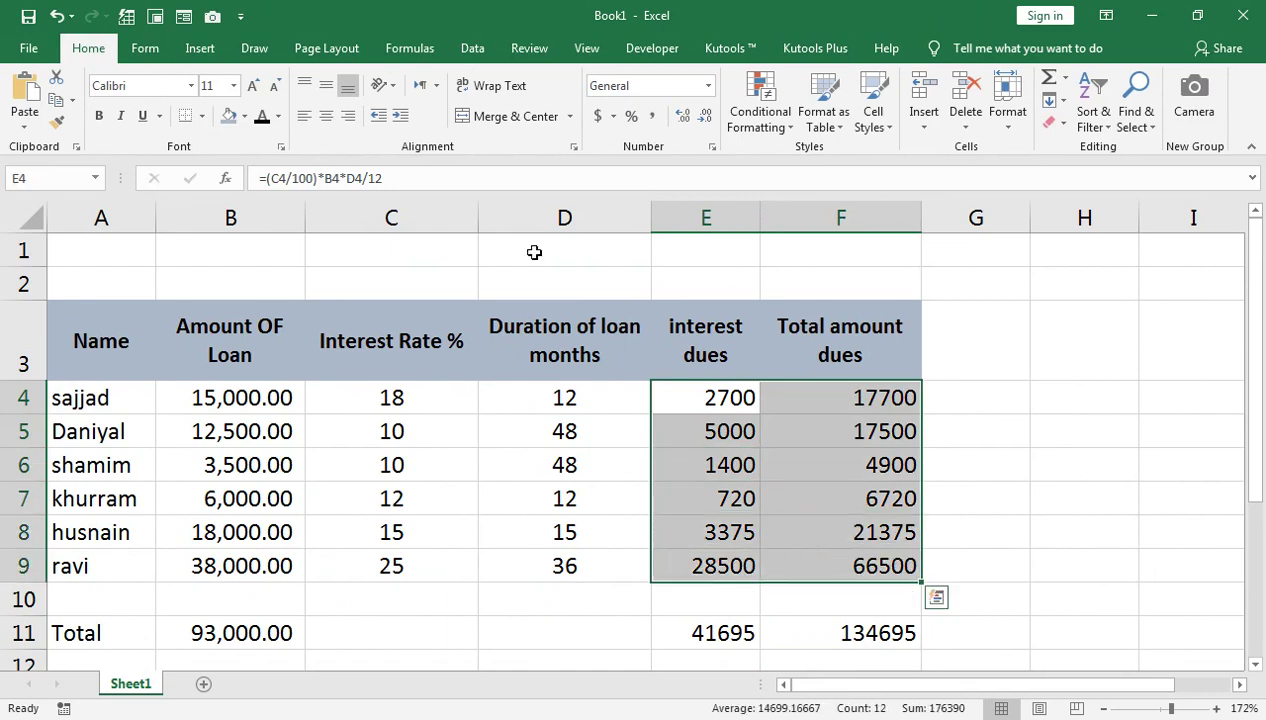
Give the dues figures Comma Style and put All Borders on the borrower rows A4:F9.
left_click(653, 118)
mouse_move(127, 388)
left_mouse_down()
mouse_move(637, 485)
mouse_move(910, 553)
left_mouse_up()
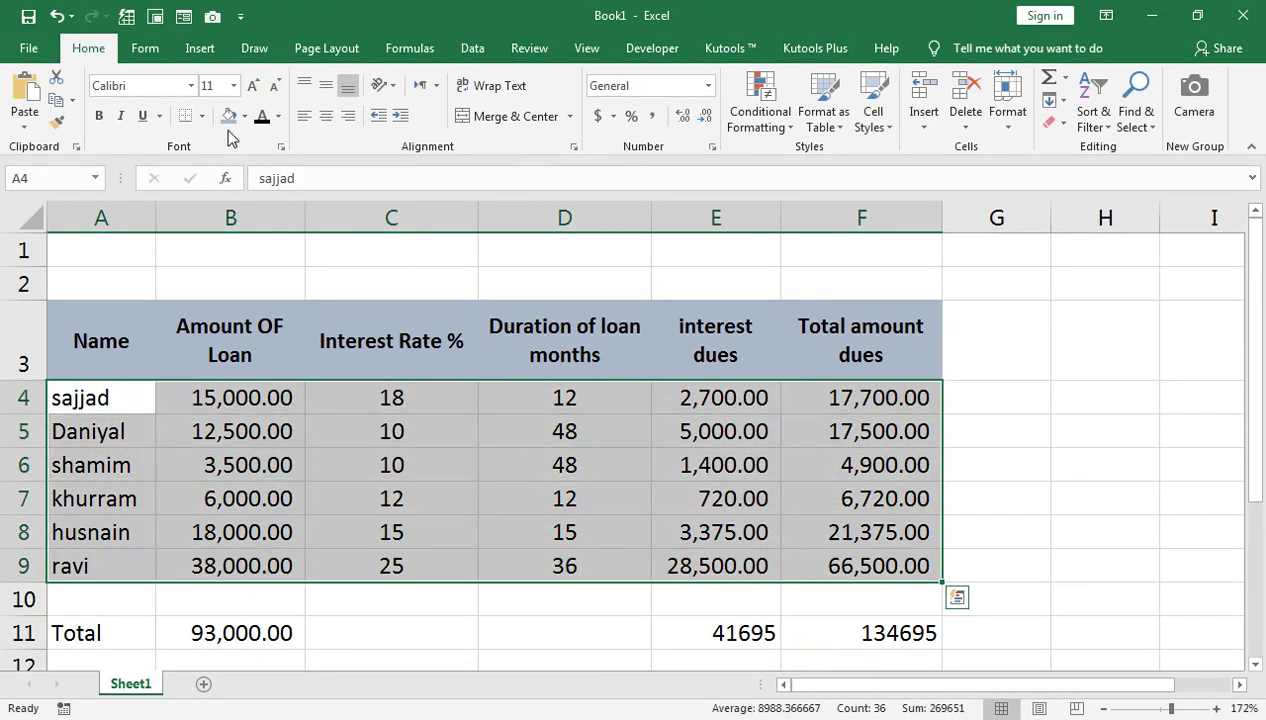
left_click(201, 116)
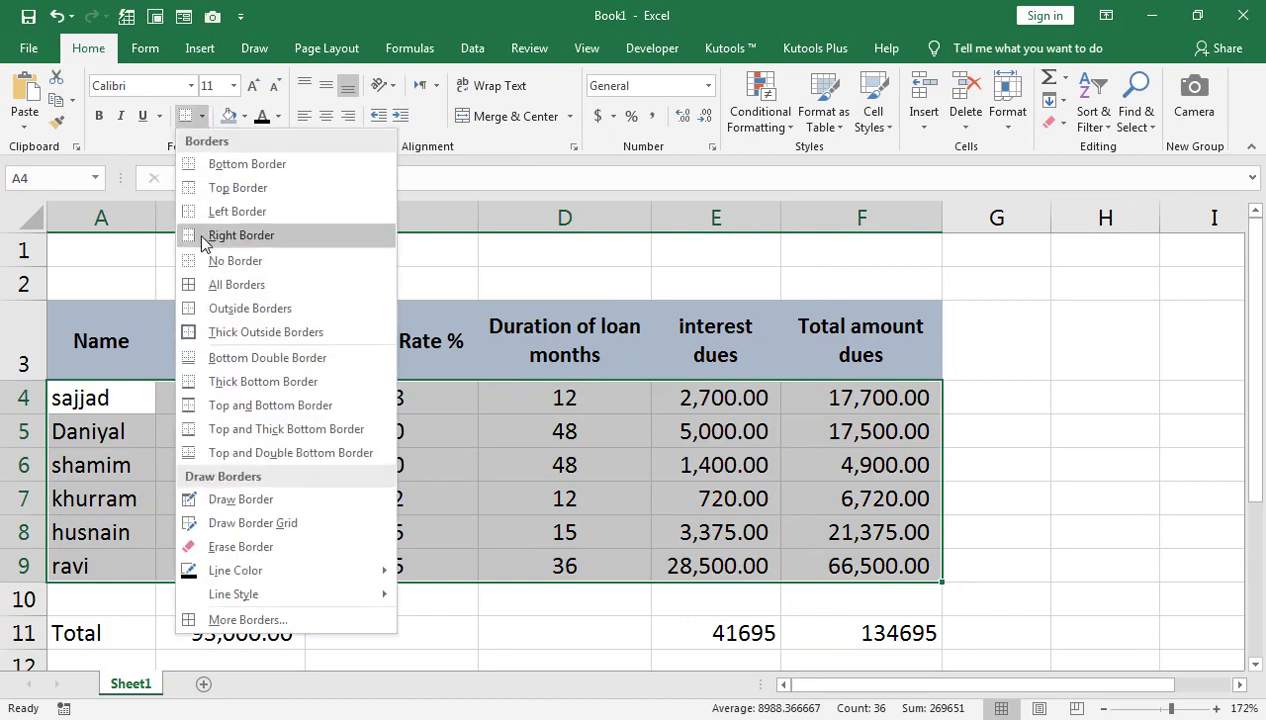
left_click(221, 293)
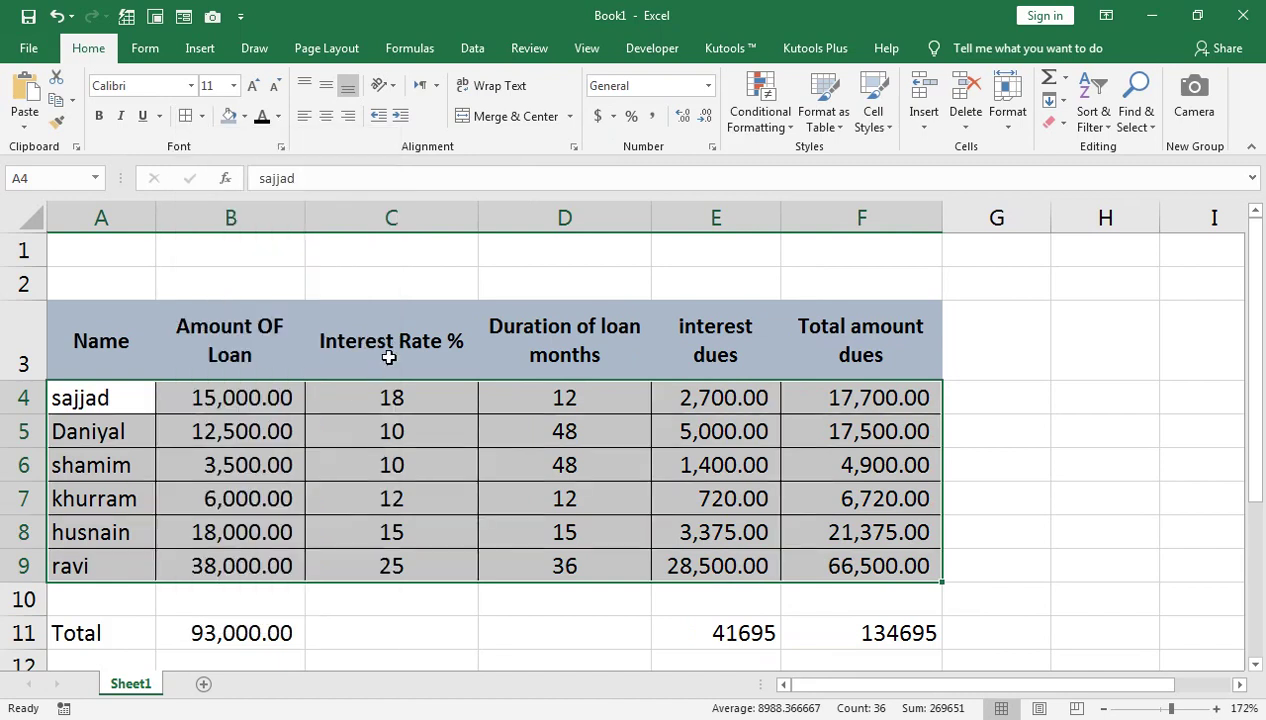
left_click_drag(85, 631, 808, 630)
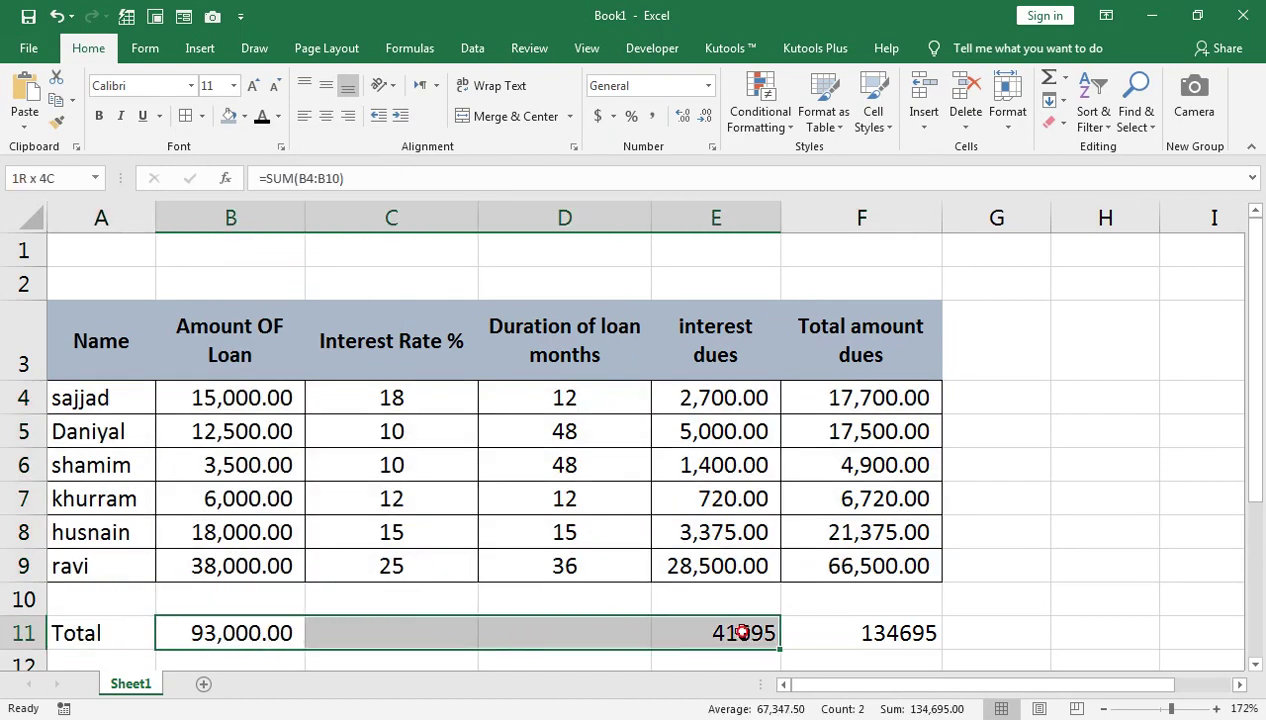
Put a thick outline border around the Total row from A to F.
left_click(80, 633)
left_click_drag(80, 633, 800, 636)
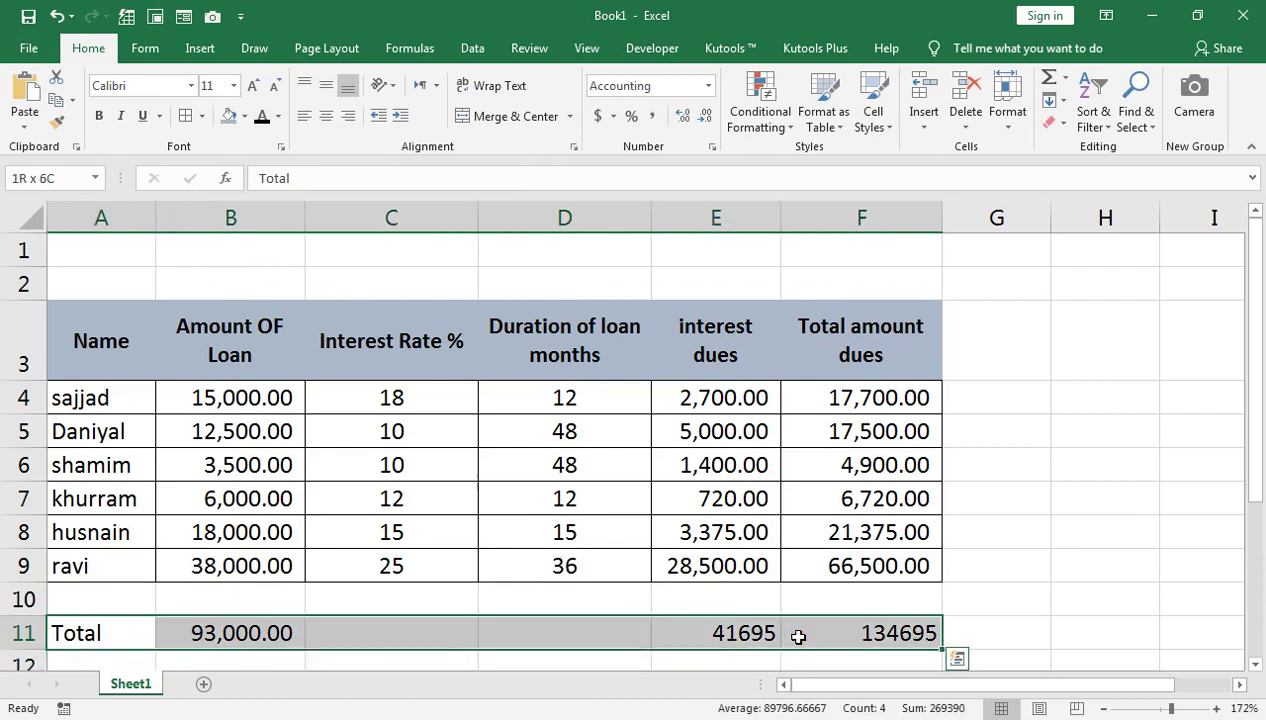
left_click(203, 117)
left_click(226, 331)
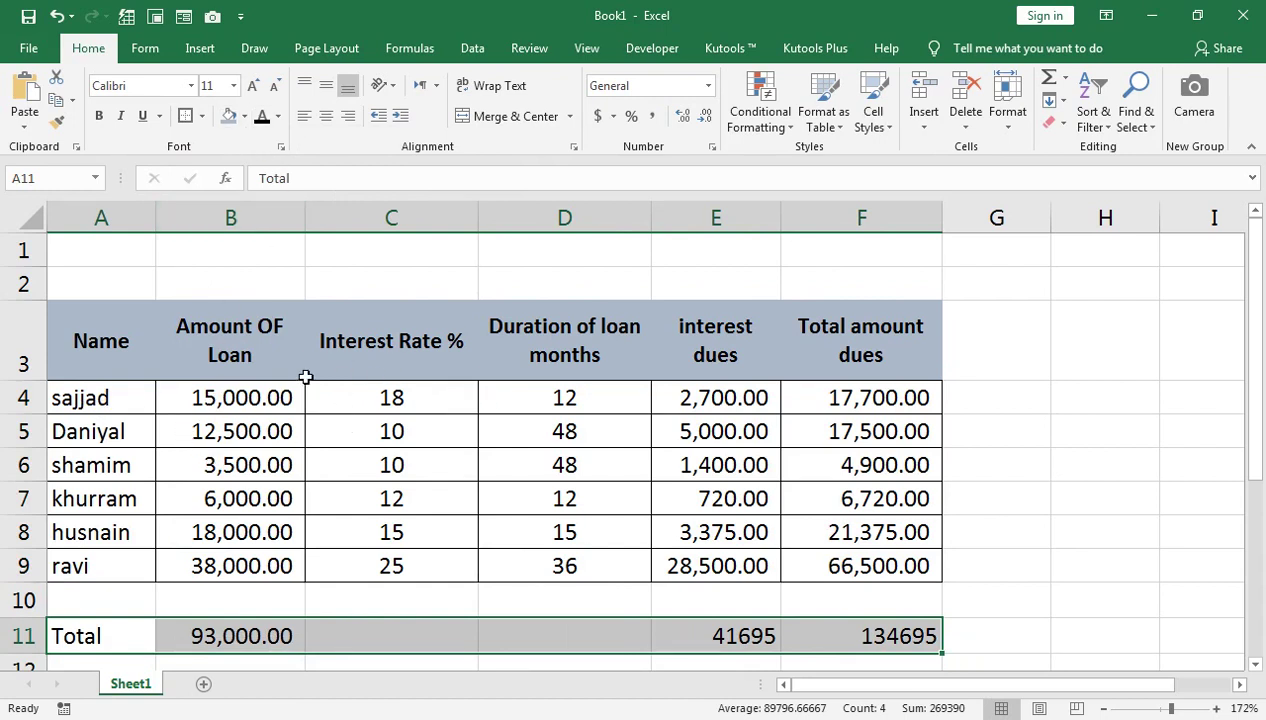
Turn off the sheet gridlines so only the table borders show.
left_click(583, 50)
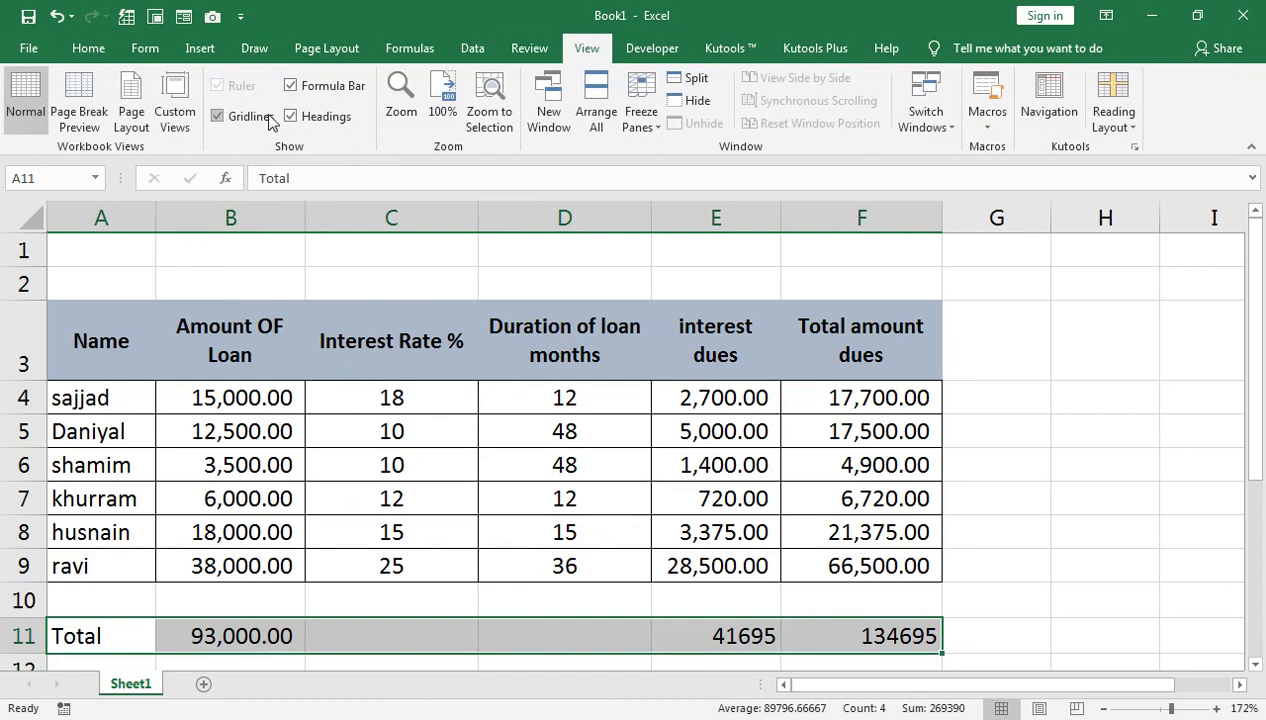
left_click(236, 118)
left_click(1000, 430)
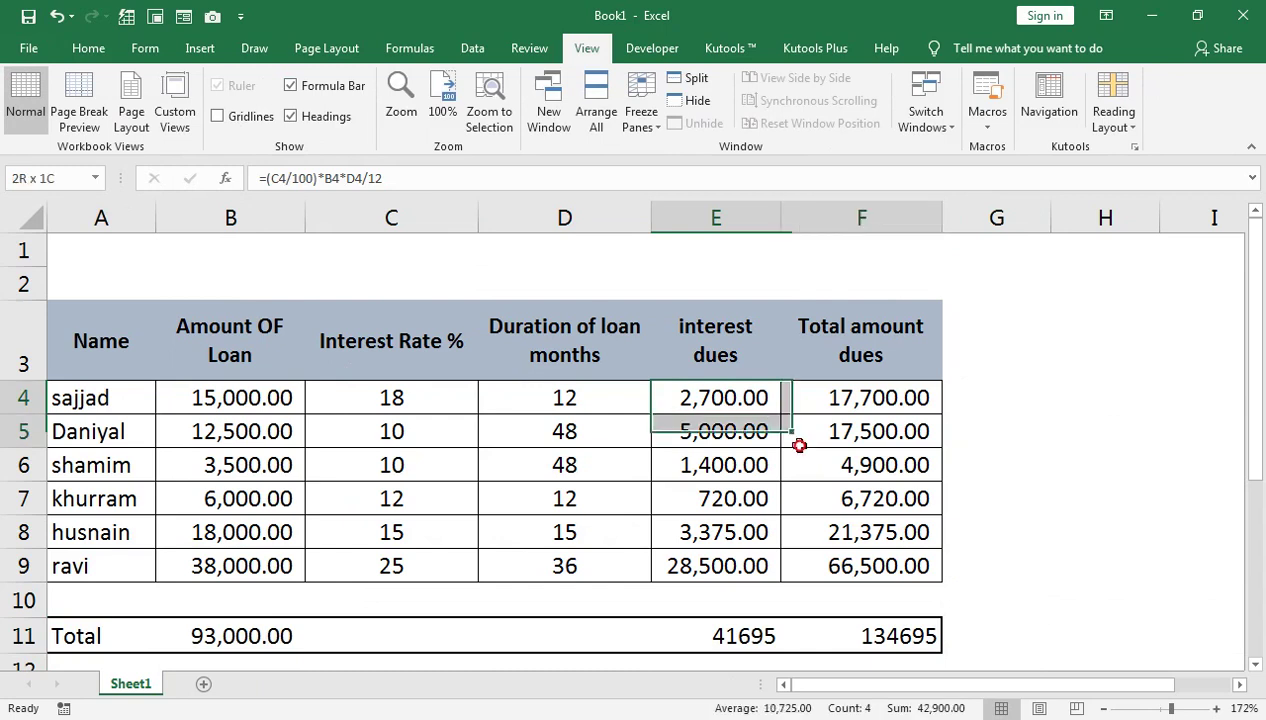
Select the interest and total dues figures in E4:F9 for styling.
left_click_drag(715, 397, 815, 565)
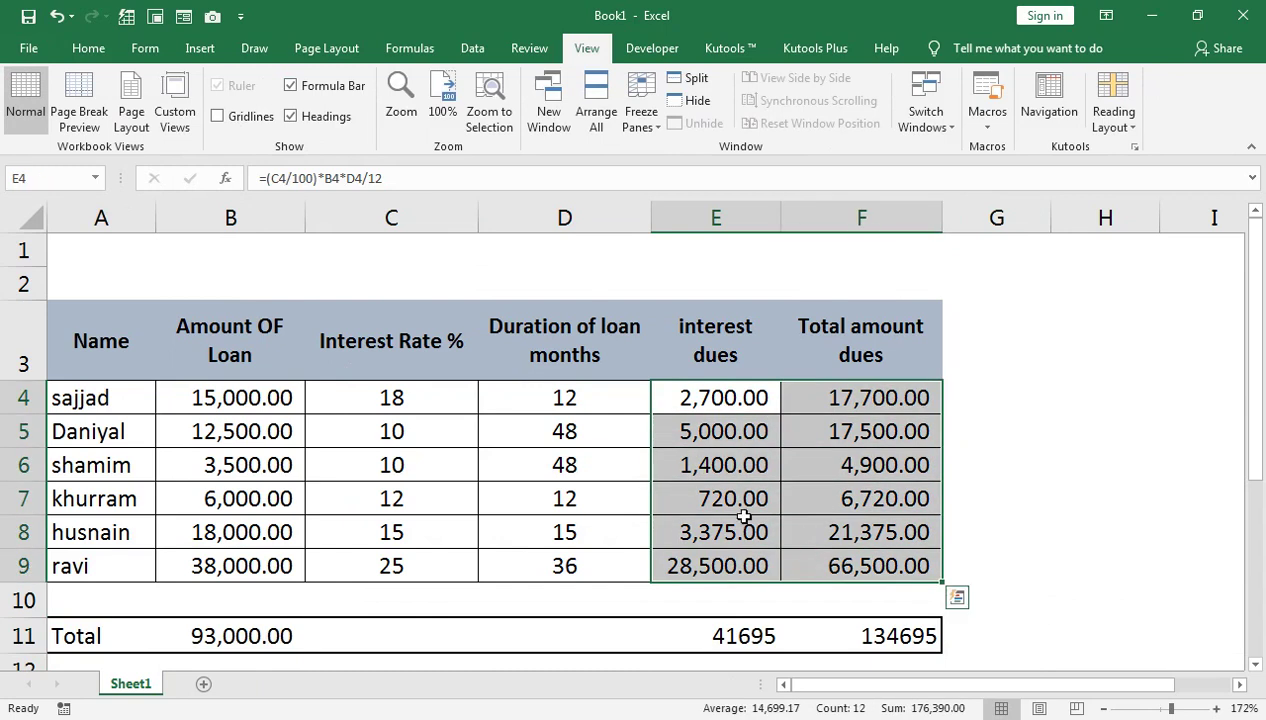
left_click(88, 48)
left_click(836, 128)
left_click(874, 120)
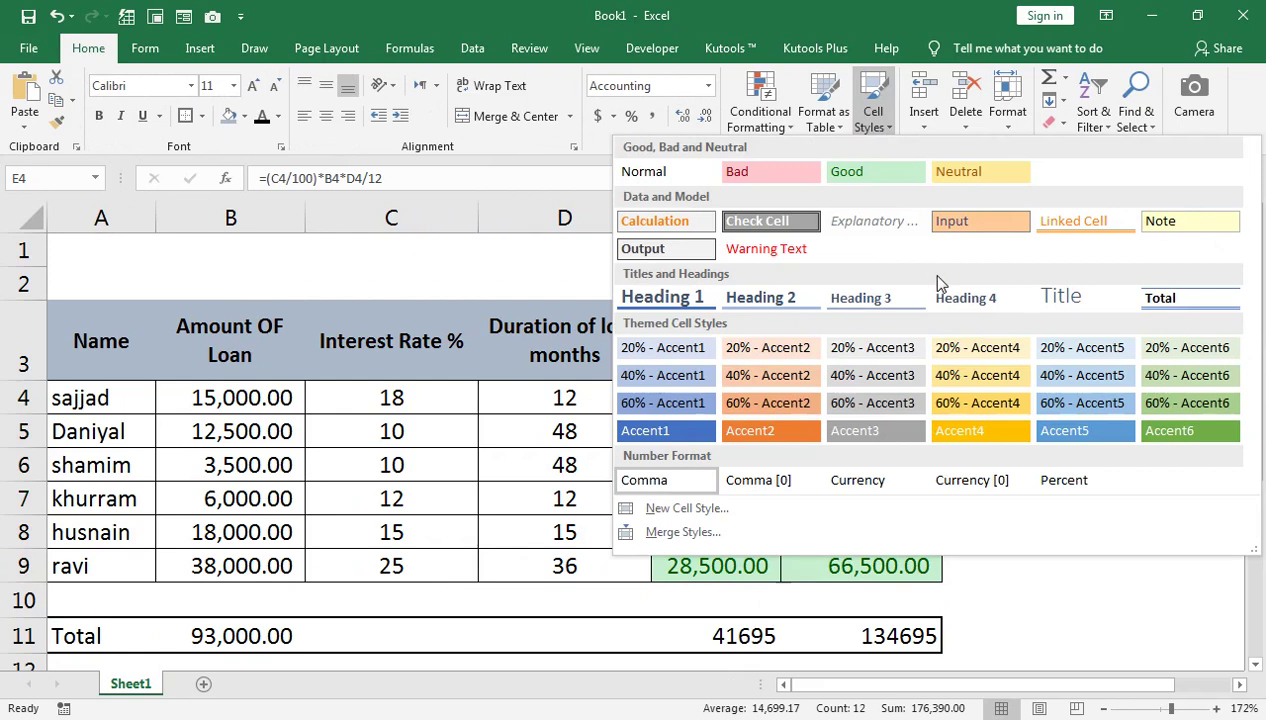
Apply the Good cell style to E4:F9 and the green Accent6 style to the Total row A11:F11.
left_click(876, 175)
key("Down")
mouse_move(78, 650)
left_mouse_down()
mouse_move(295, 613)
mouse_move(800, 622)
left_mouse_up()
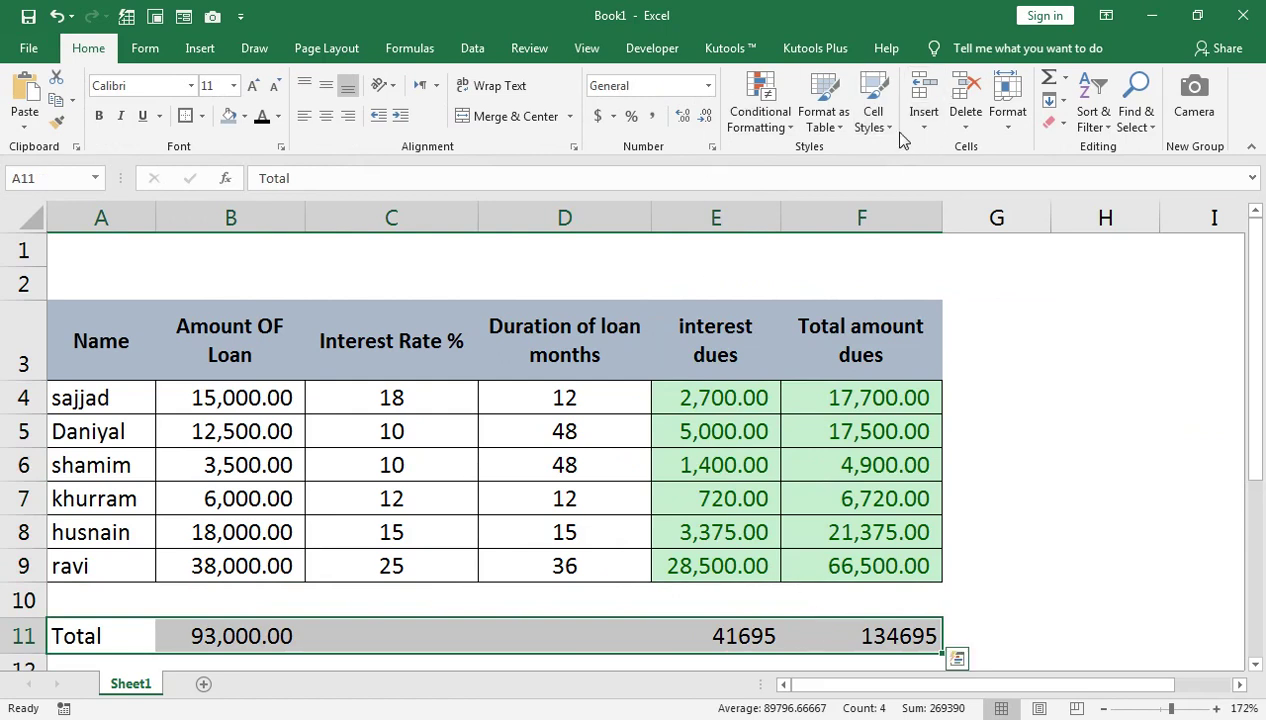
left_click(889, 127)
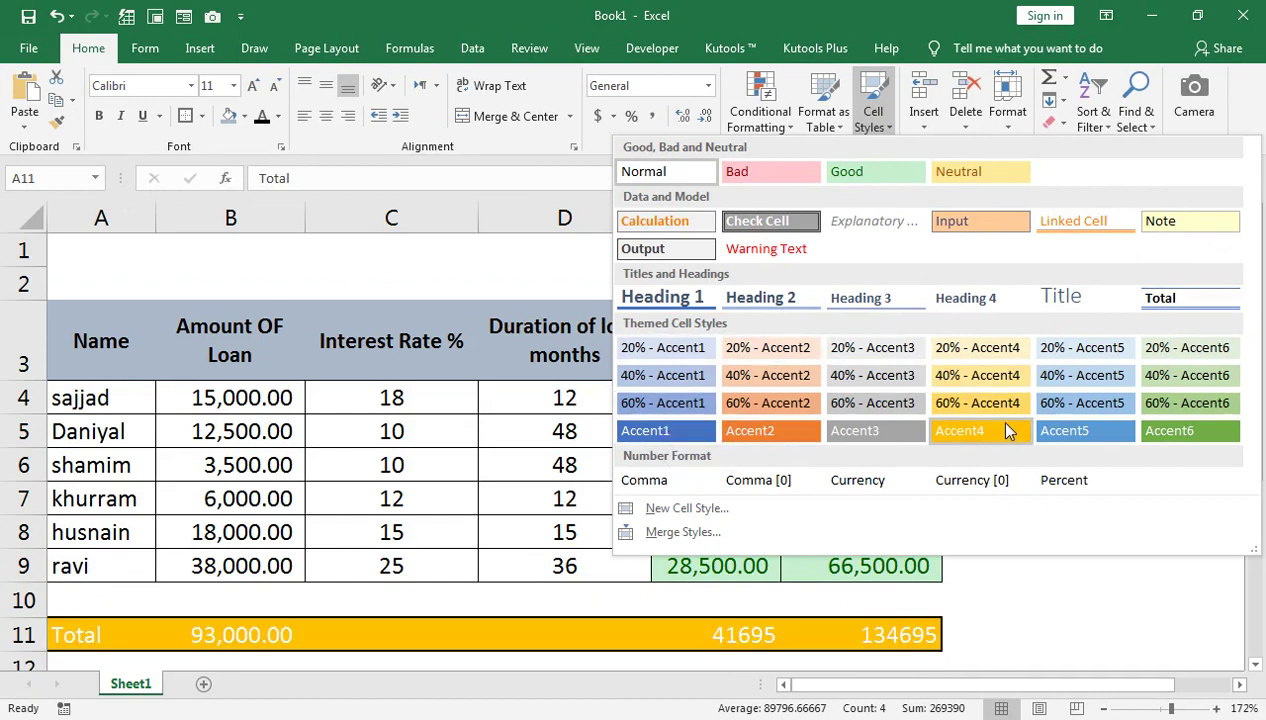
left_click(1152, 428)
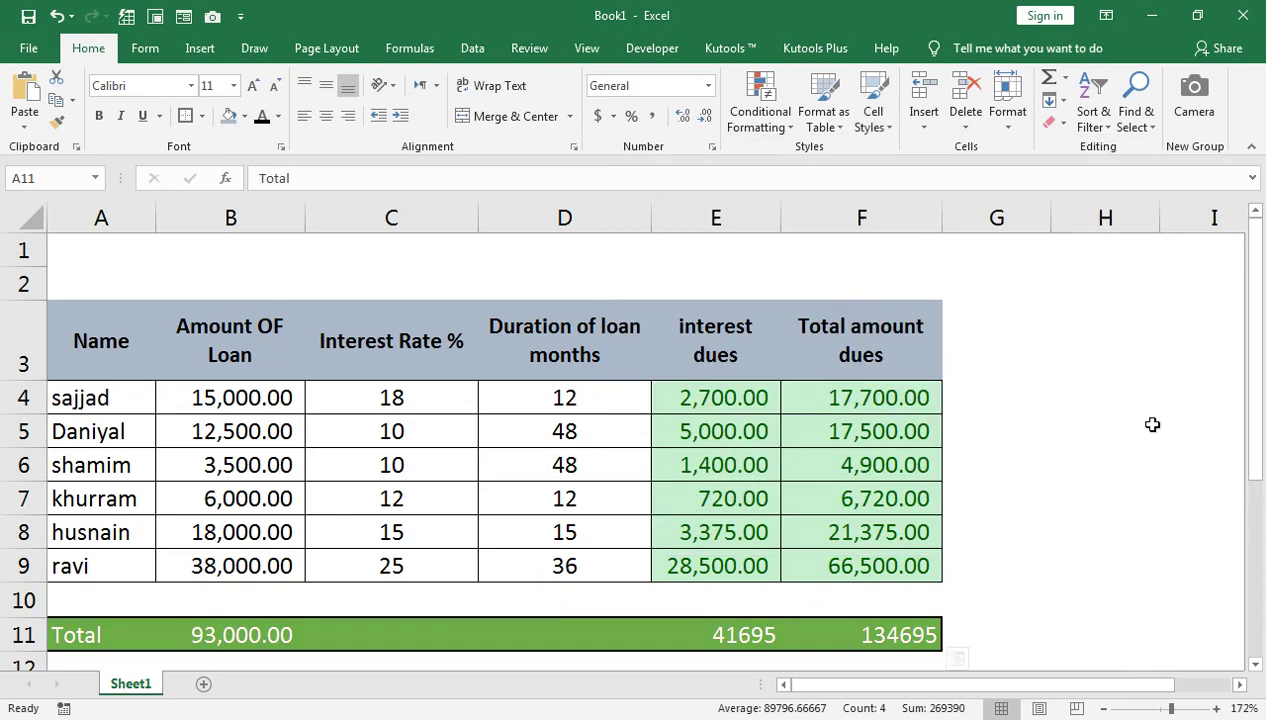
Make the Total row text dark and bold, then select A1:F2 above the table.
left_click(262, 116)
left_click(99, 117)
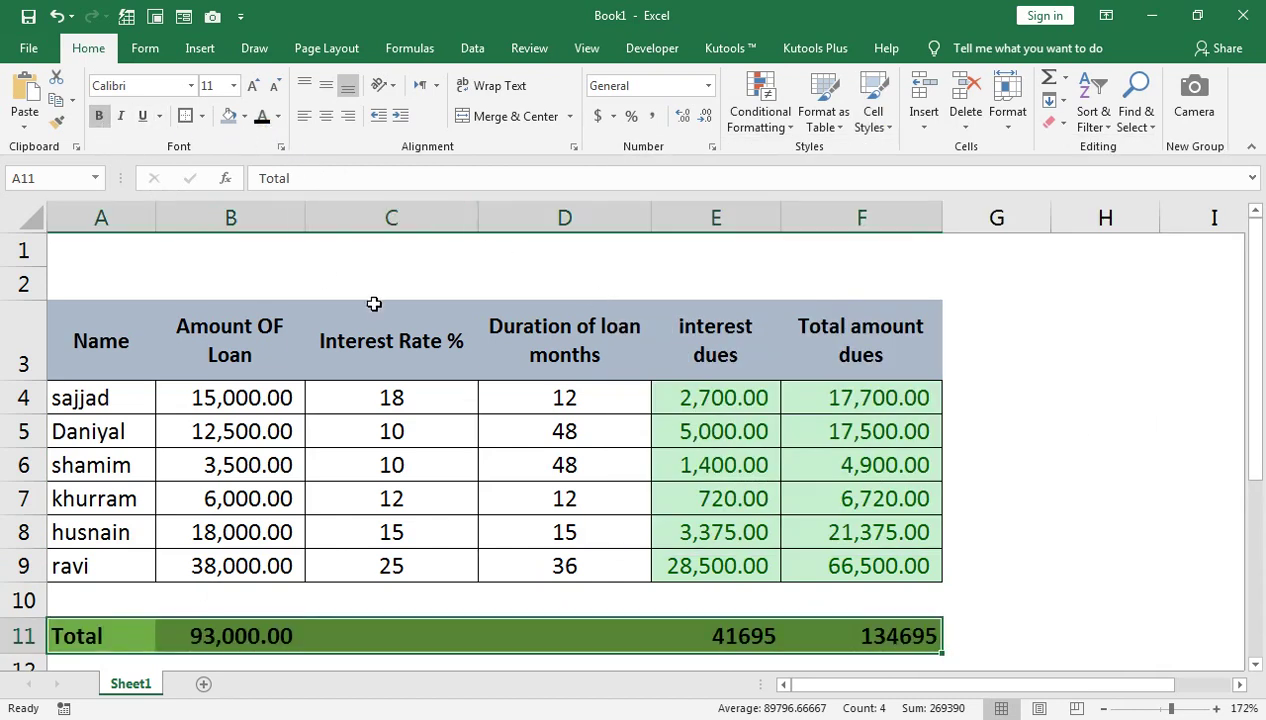
left_click(417, 428)
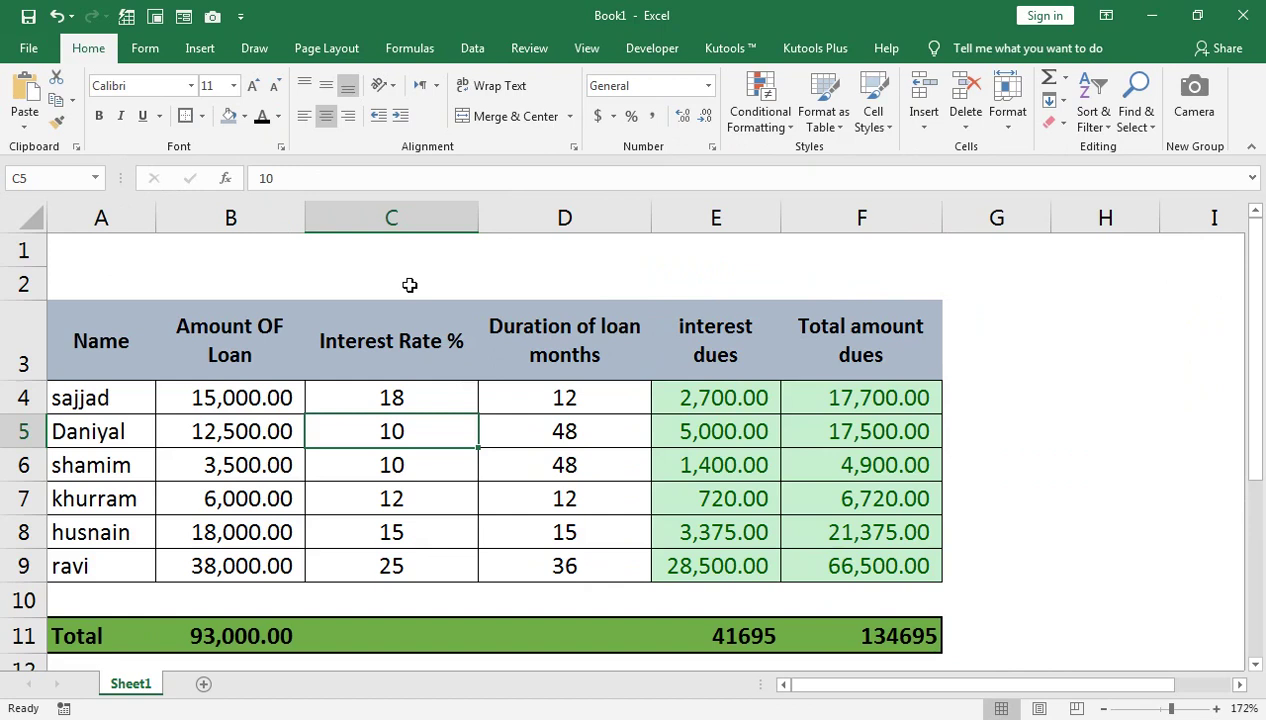
left_click_drag(79, 240, 911, 273)
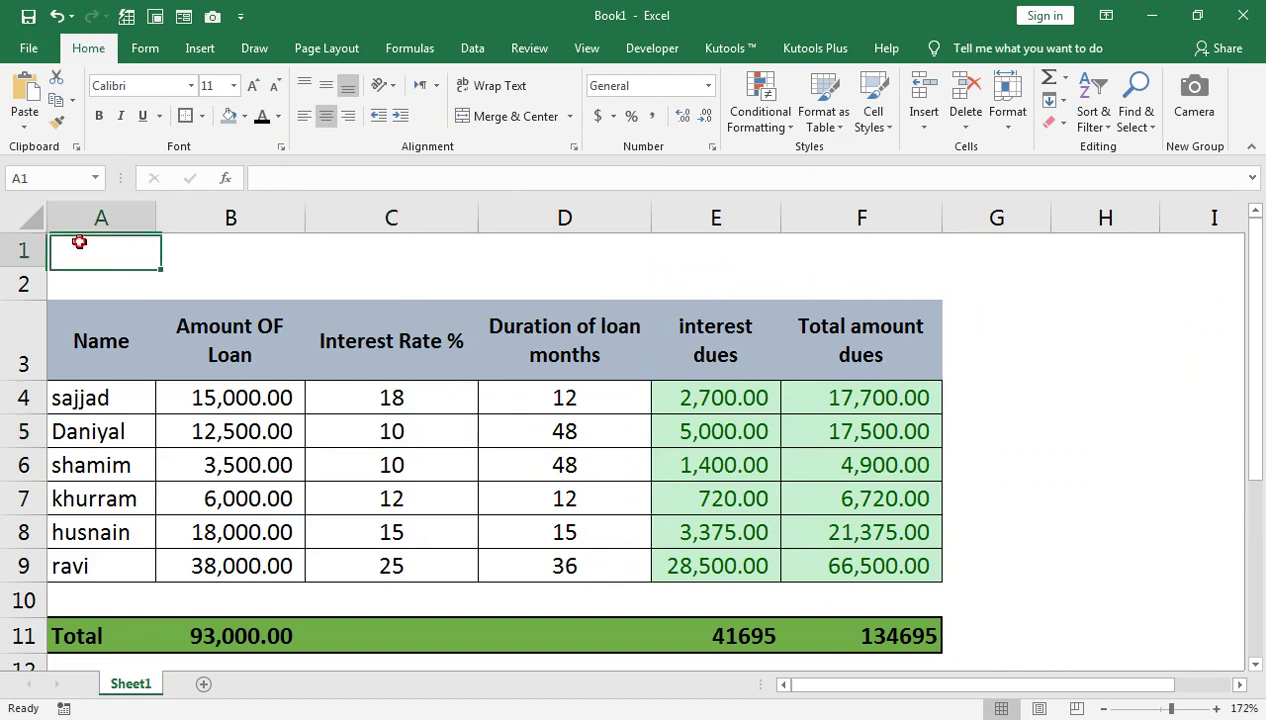
Merge and centre A1:F2 and enter the title 'OUTSTANDING LOAN'.
left_click(493, 117)
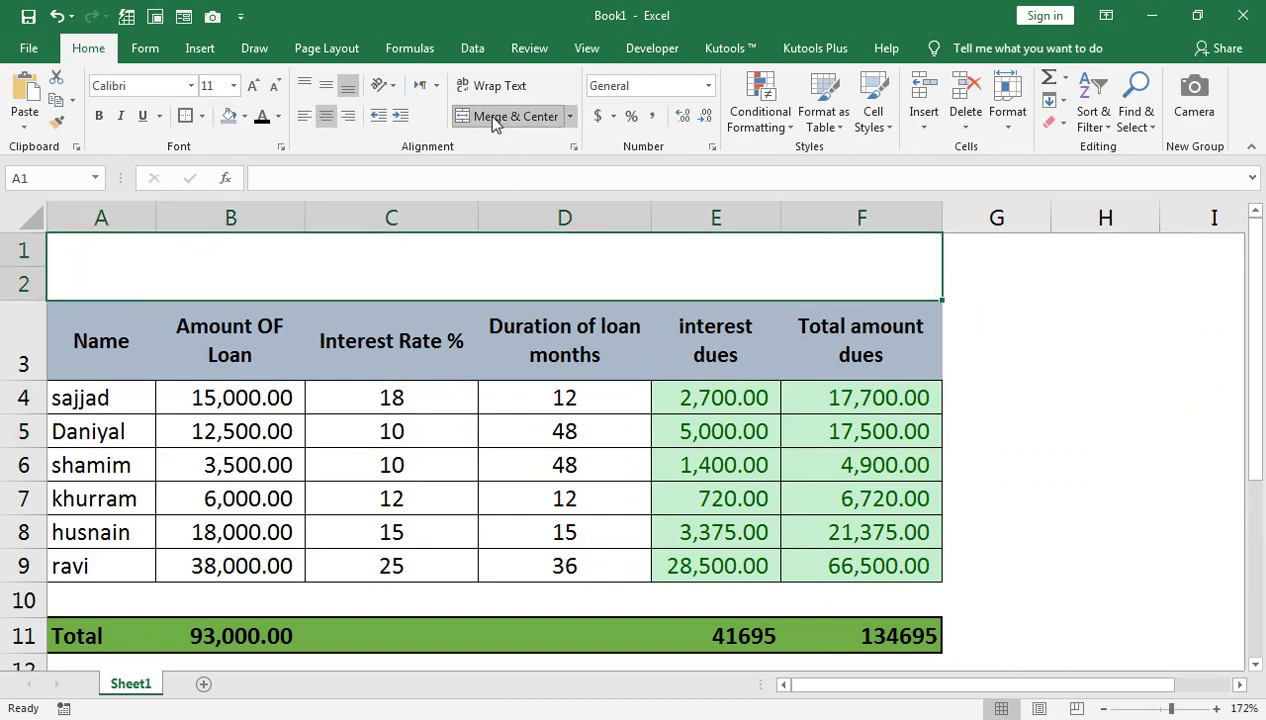
type("ou")
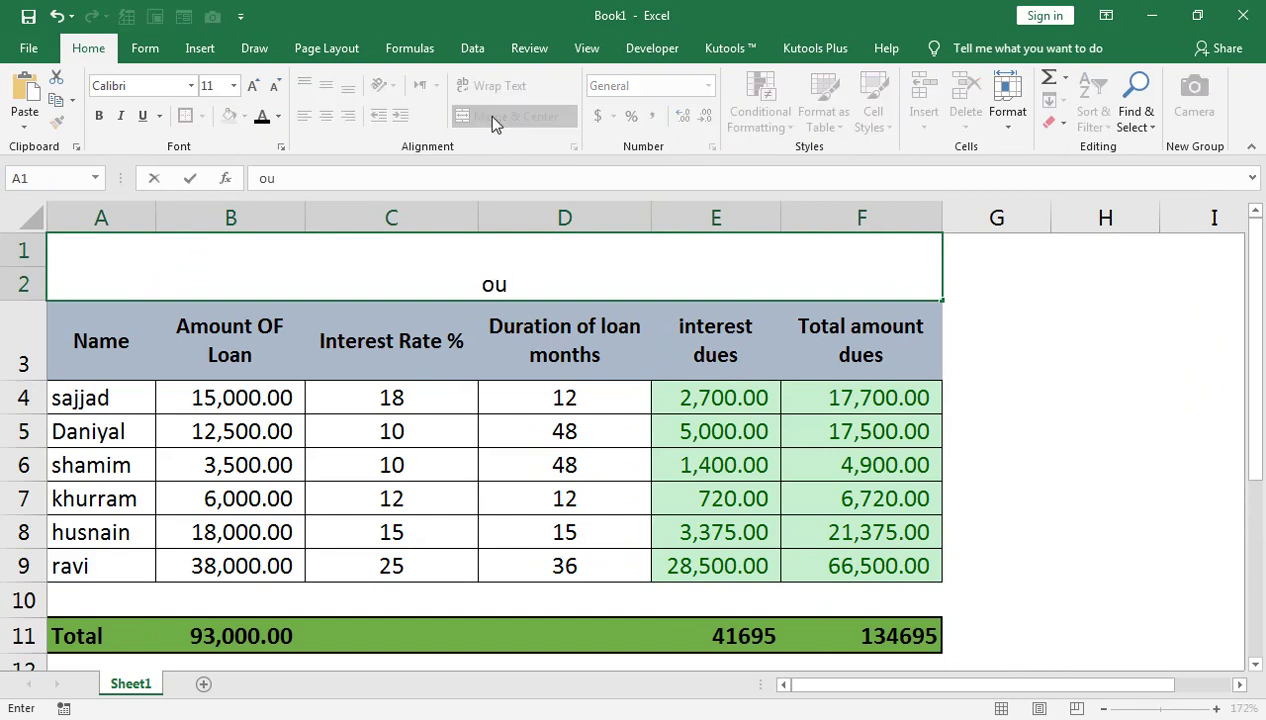
key("BackSpace")
key("BackSpace")
type("OUTSTANDING LOAN")
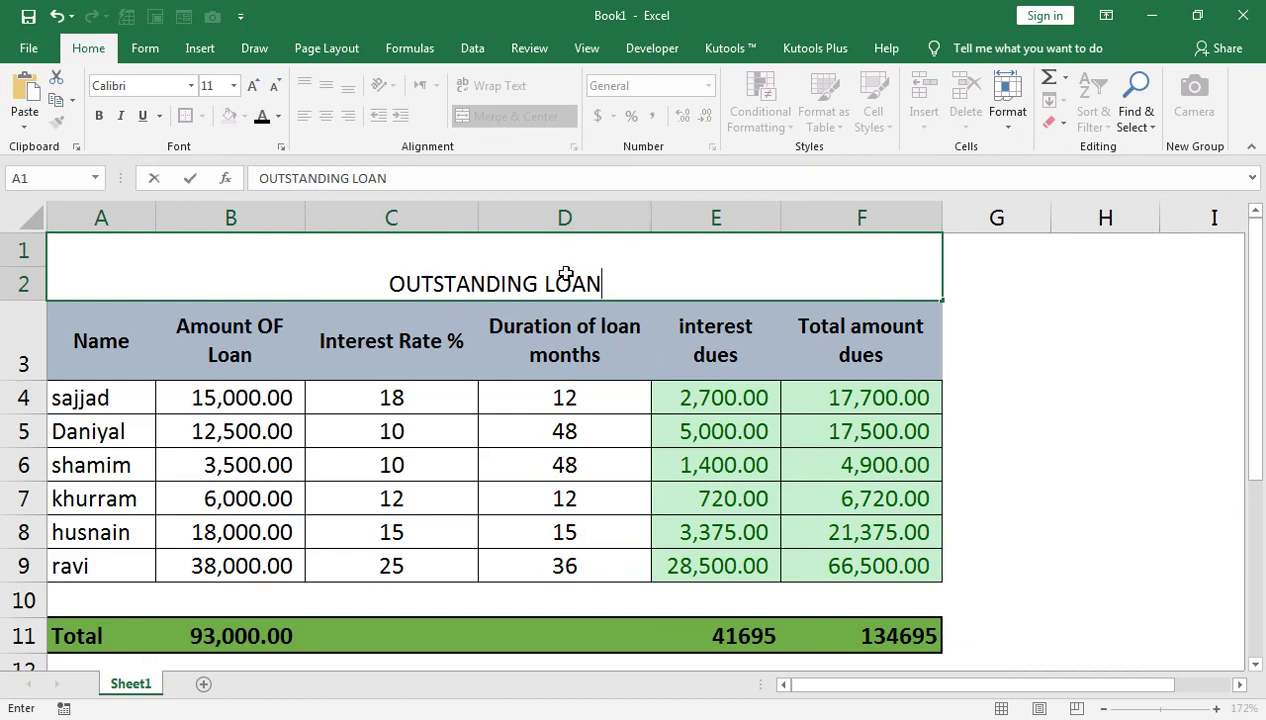
left_click(565, 460)
Enlarge the title font to 24 points.
left_click(494, 280)
left_click(253, 86)
left_click(253, 86)
left_click(253, 86)
left_click(253, 86)
left_click(253, 86)
left_click(253, 87)
left_click(253, 87)
left_click(253, 87)
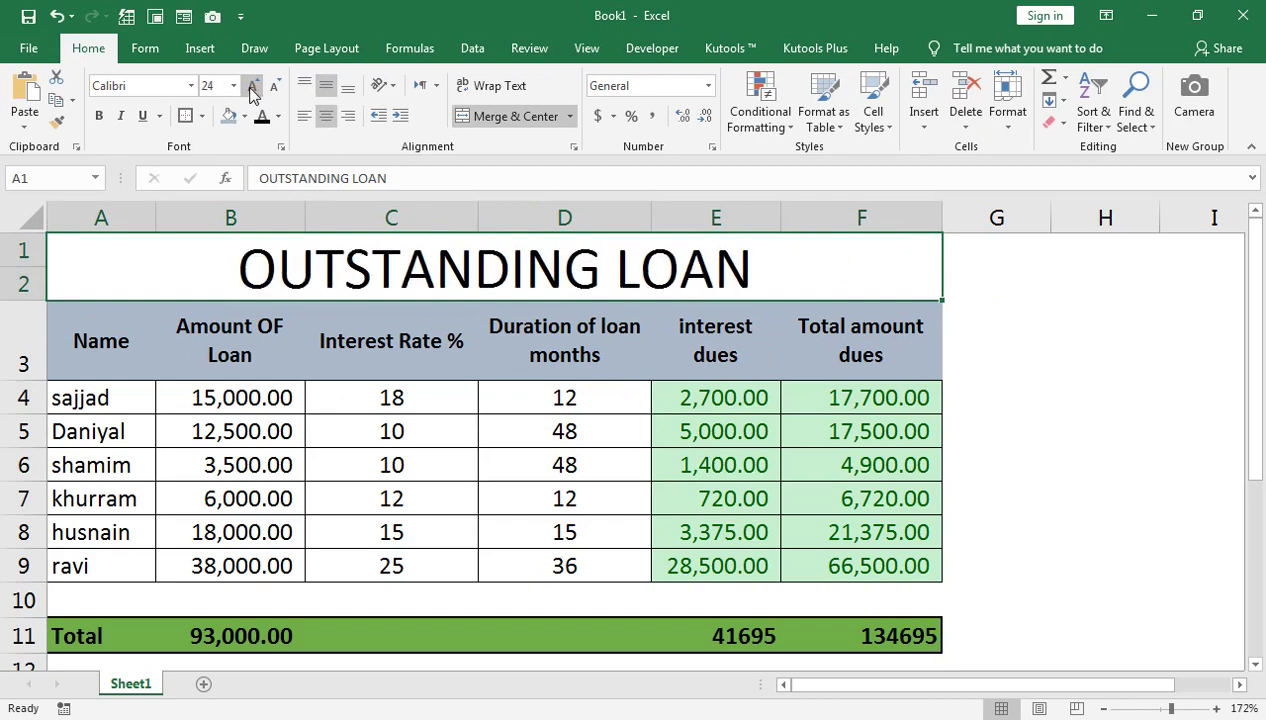
left_click(253, 87)
Bold the title, make rows 1 and 2 taller, and enlarge the font to 36.
left_click(100, 117)
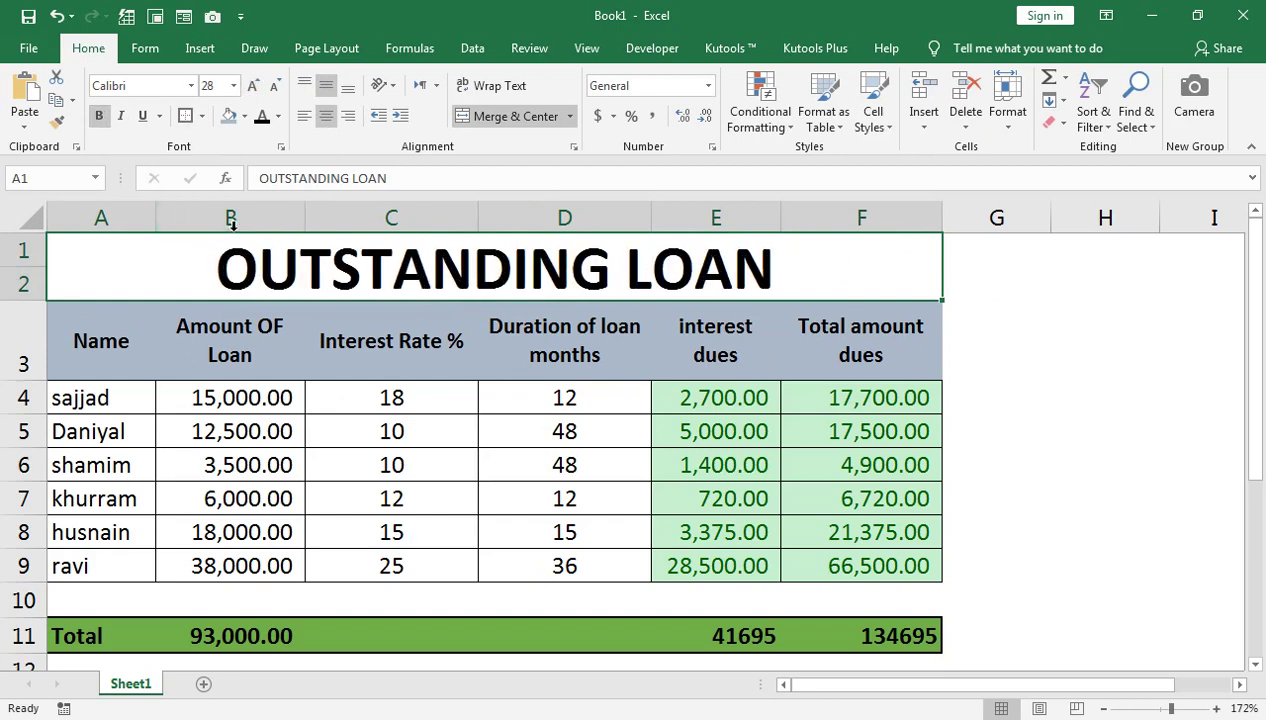
left_click_drag(38, 299, 38, 313)
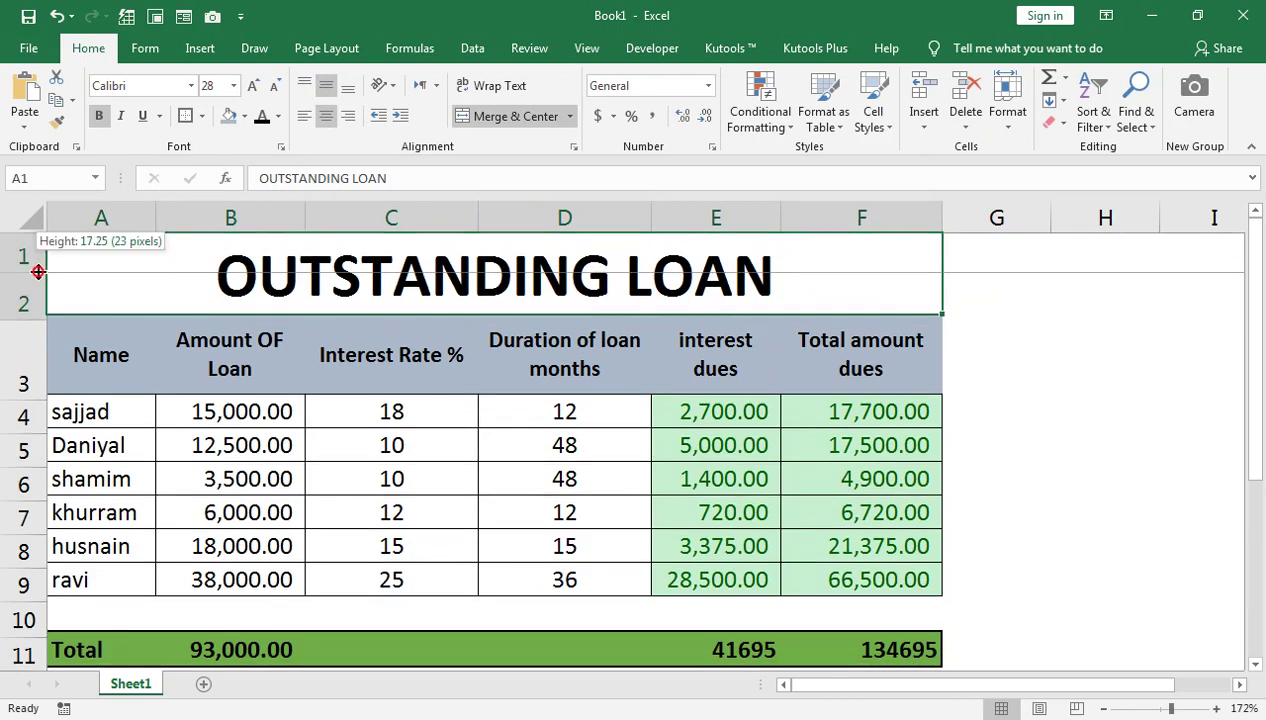
left_click_drag(16, 261, 30, 267)
left_click(253, 85)
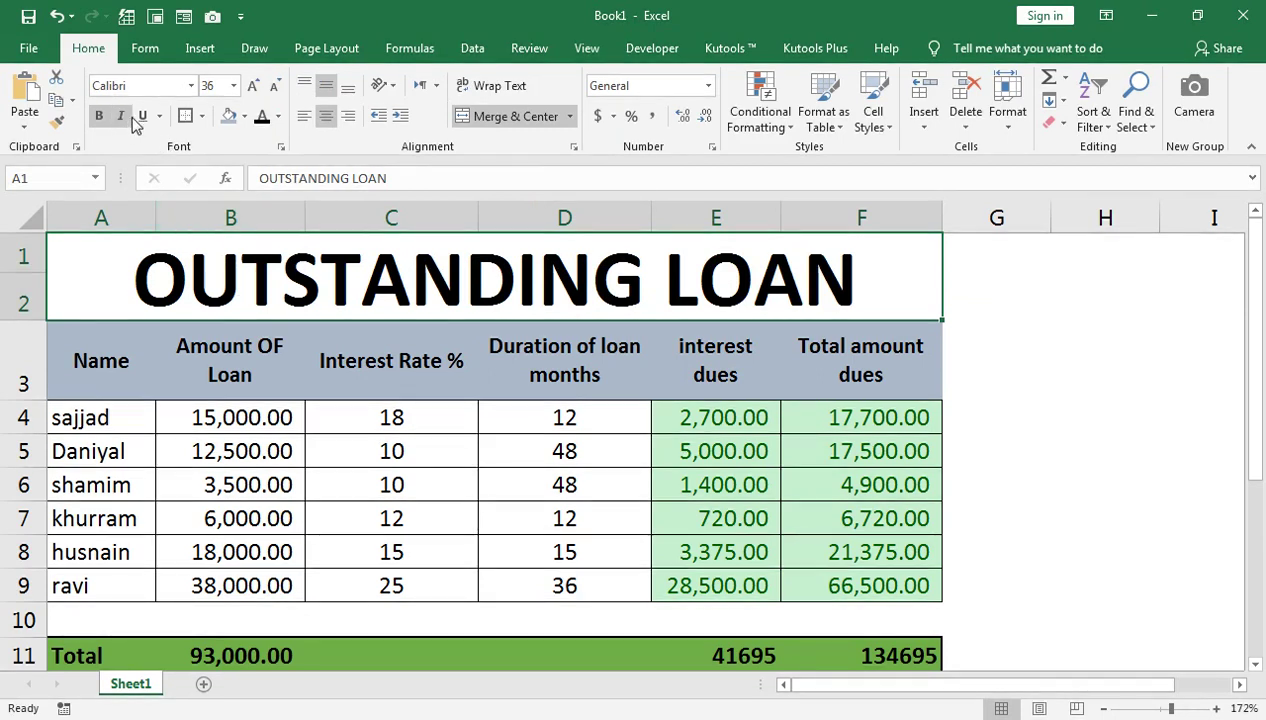
Set the title to dark blue-grey Adobe Garamond Pro Bold, then switch to the YouTube browser page.
left_click(192, 86)
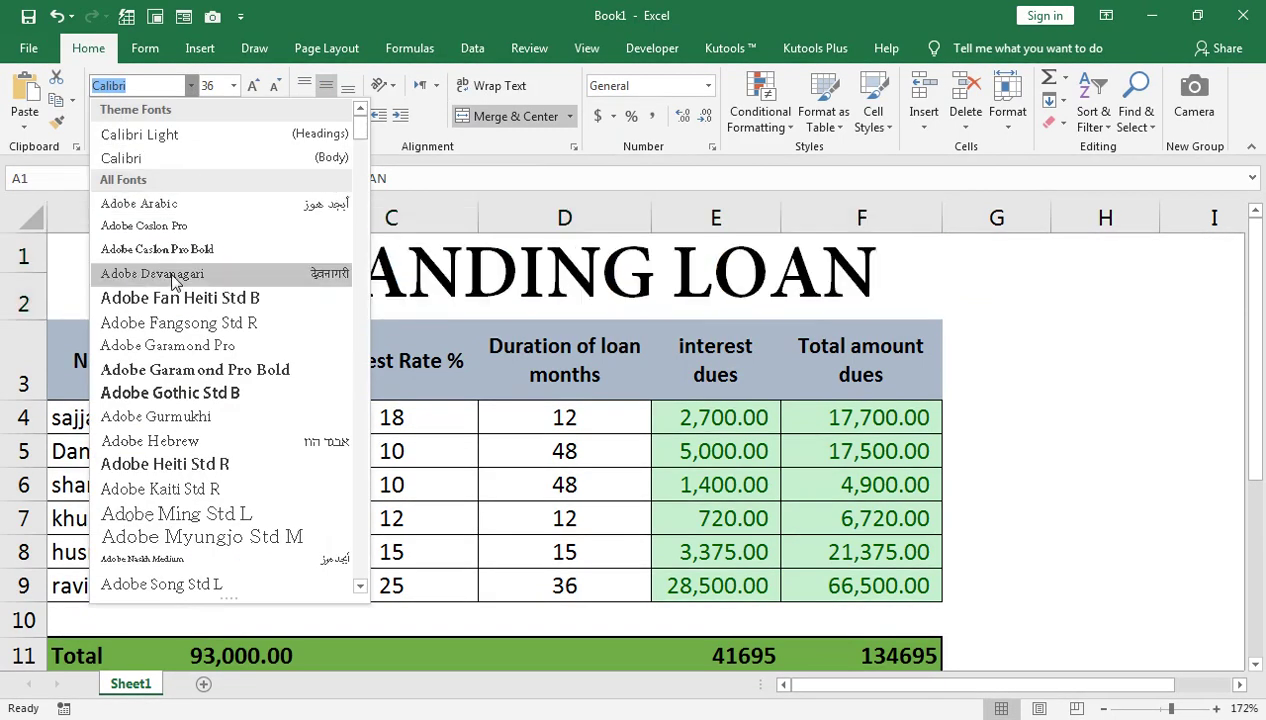
left_click(170, 372)
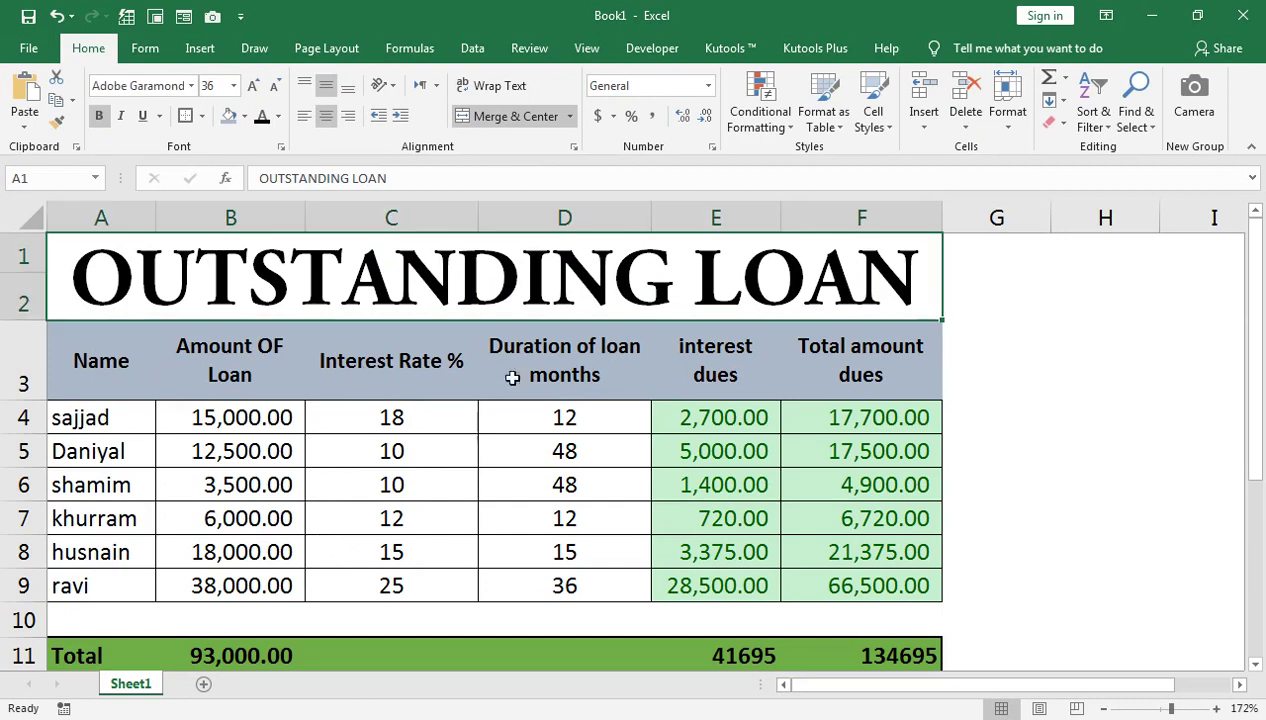
left_click(278, 116)
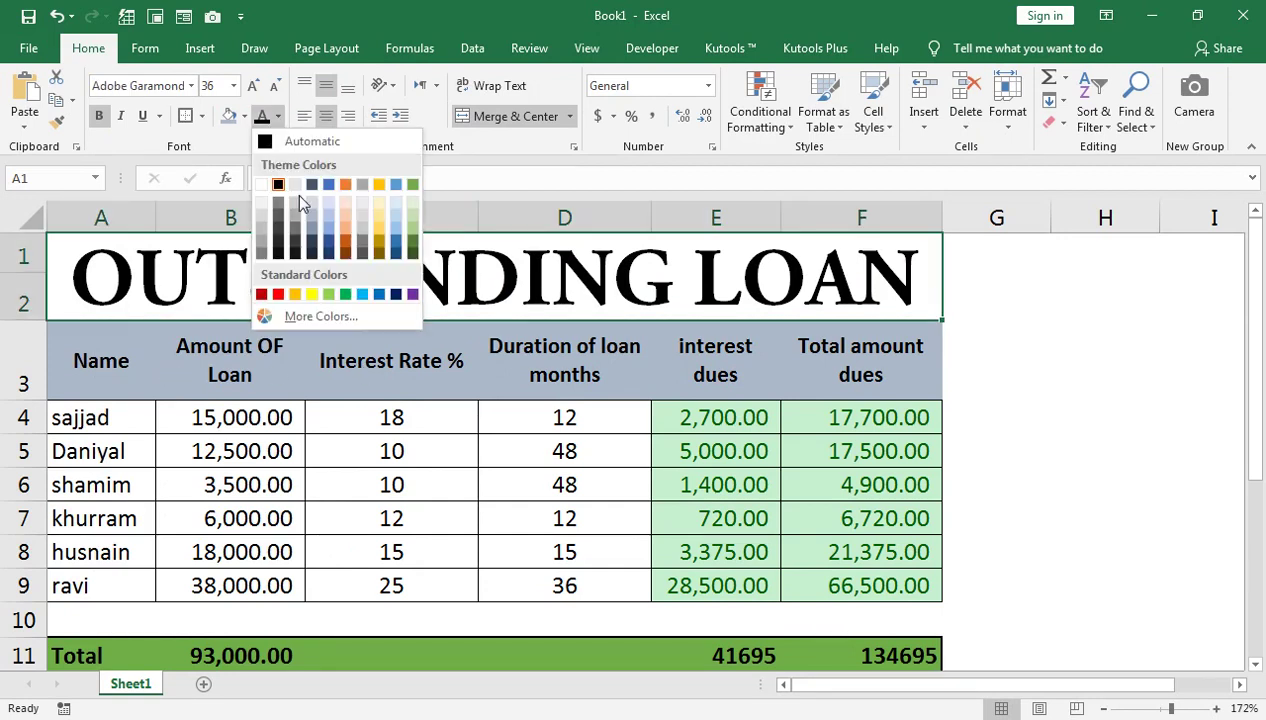
left_click(313, 187)
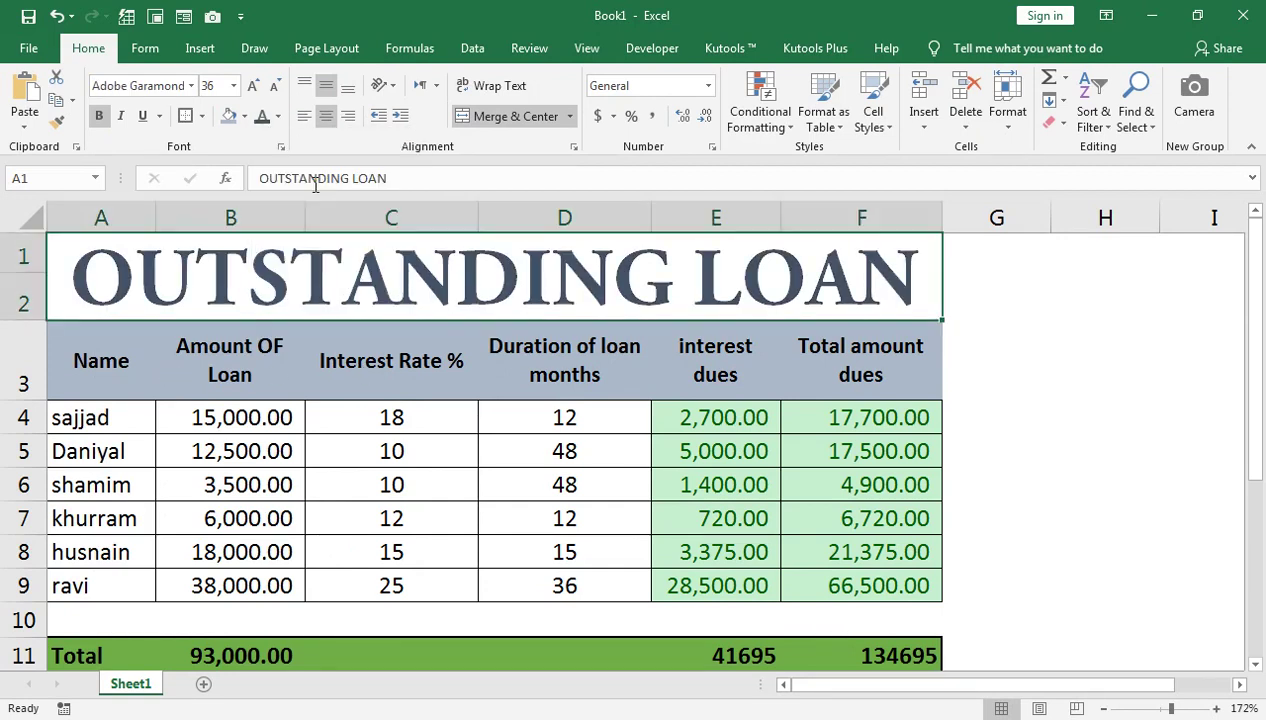
left_click(318, 469)
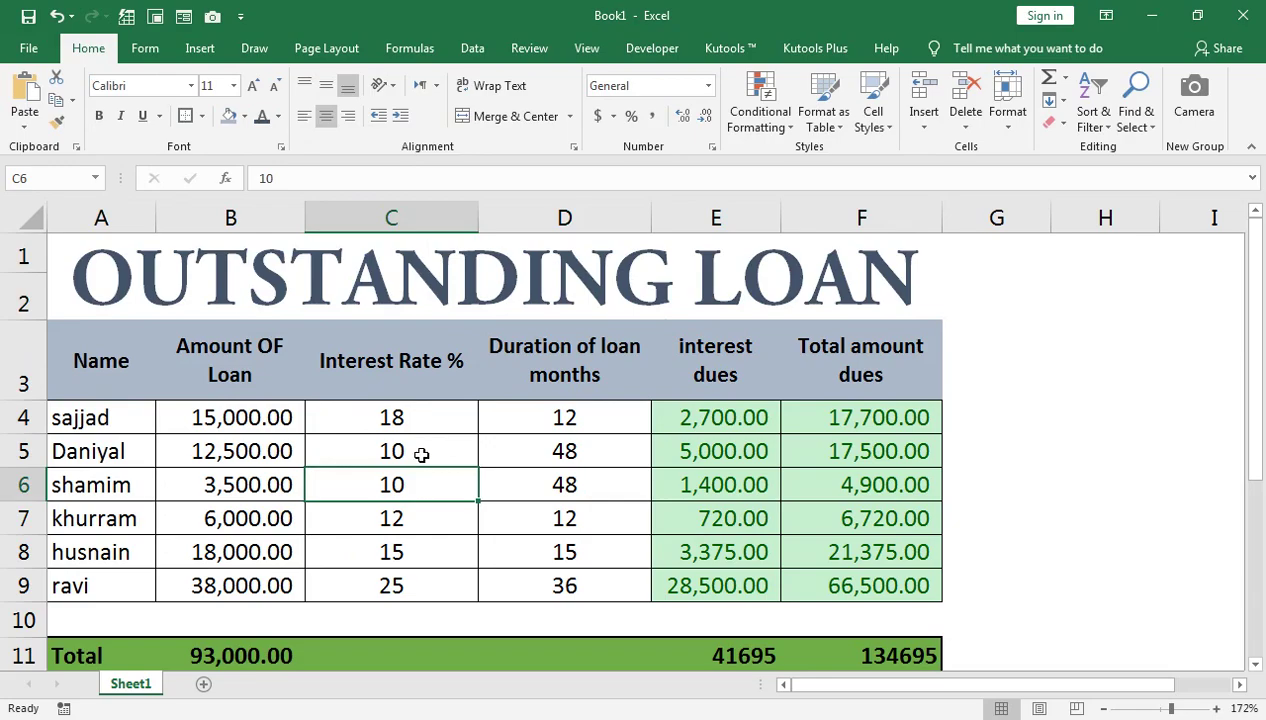
left_click(420, 620)
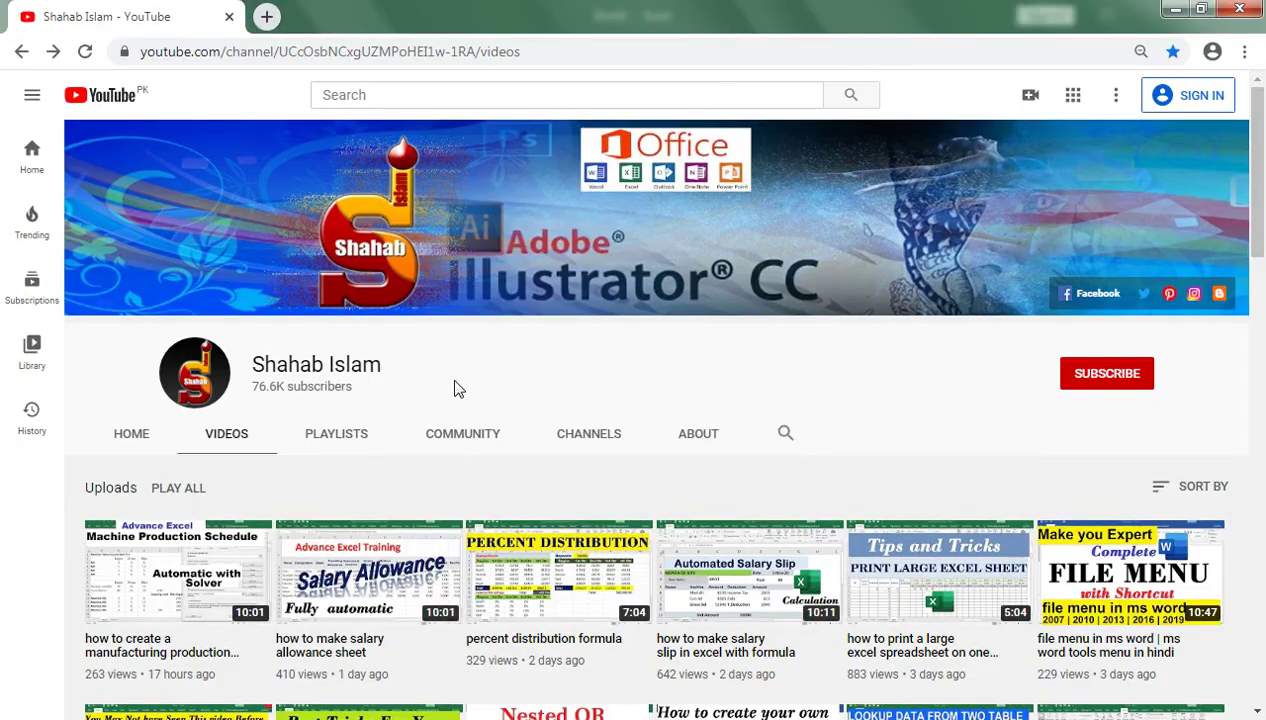